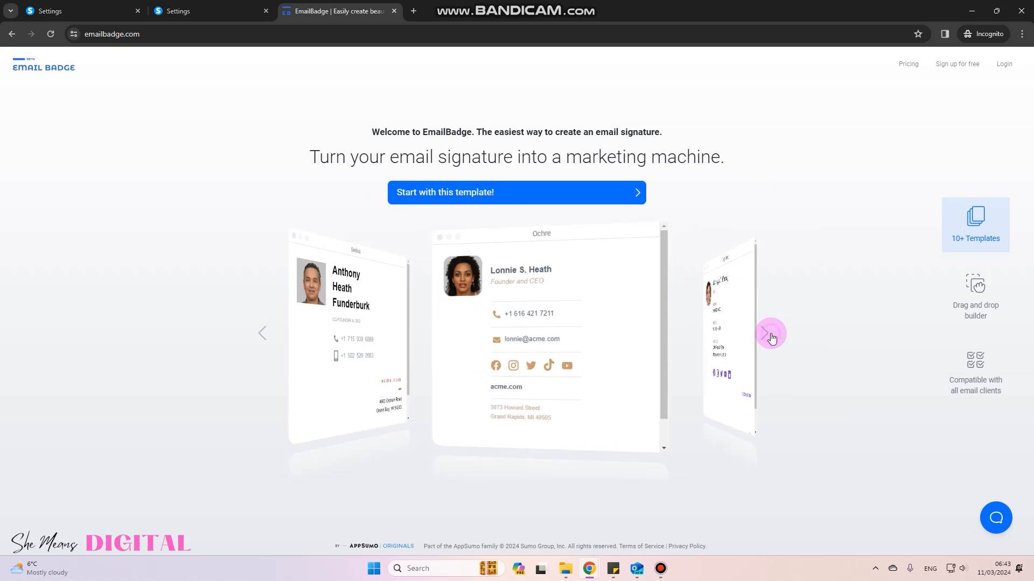
Browse the email signature templates in the carousel as far as the Audience Builder design.
left_click(771, 337)
left_click(771, 338)
left_click(771, 338)
left_click(771, 338)
left_click(771, 337)
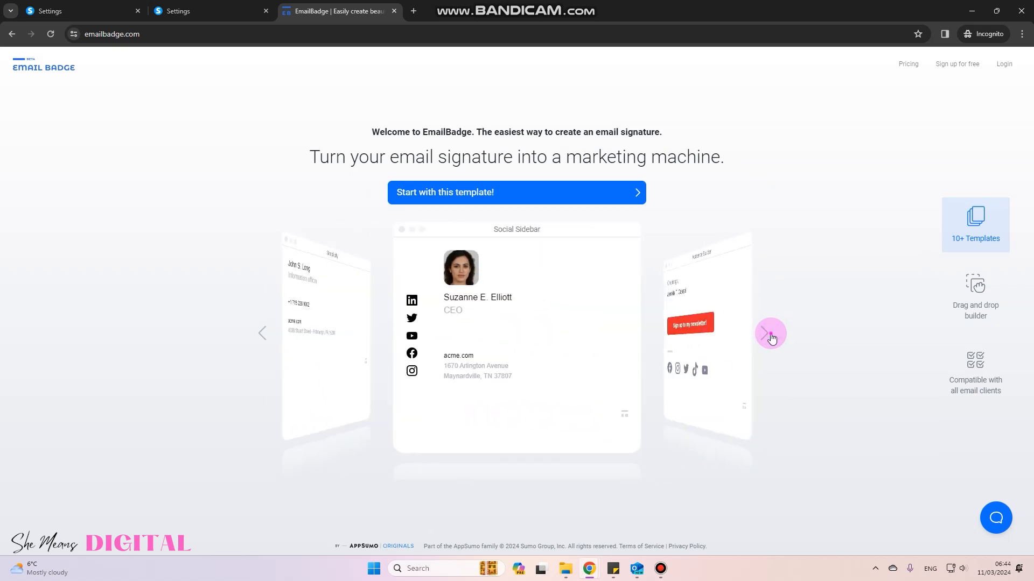
left_click(771, 337)
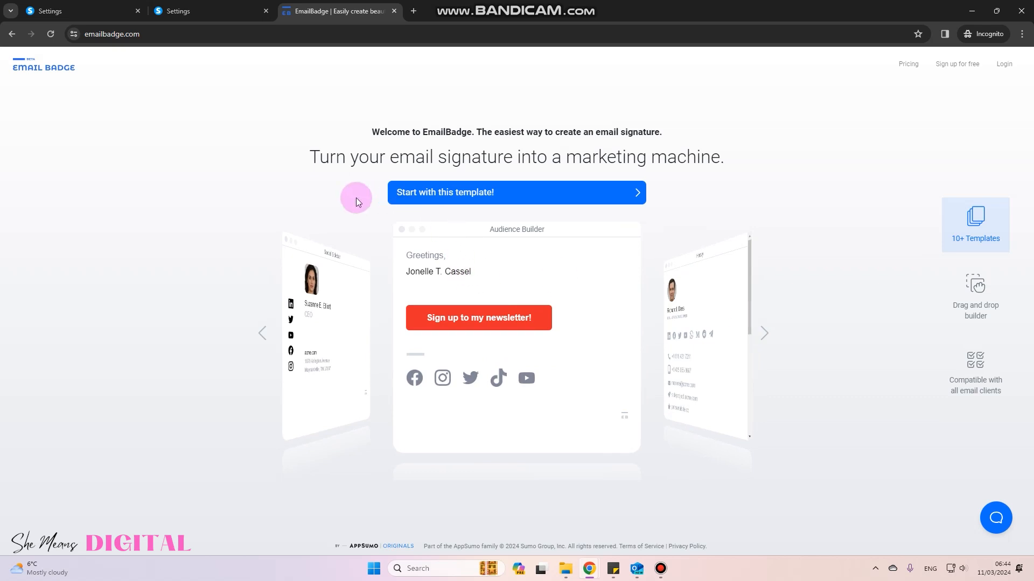
Open the sign-up form for the Audience Builder template, dismiss it and close the site's page.
left_click(470, 194)
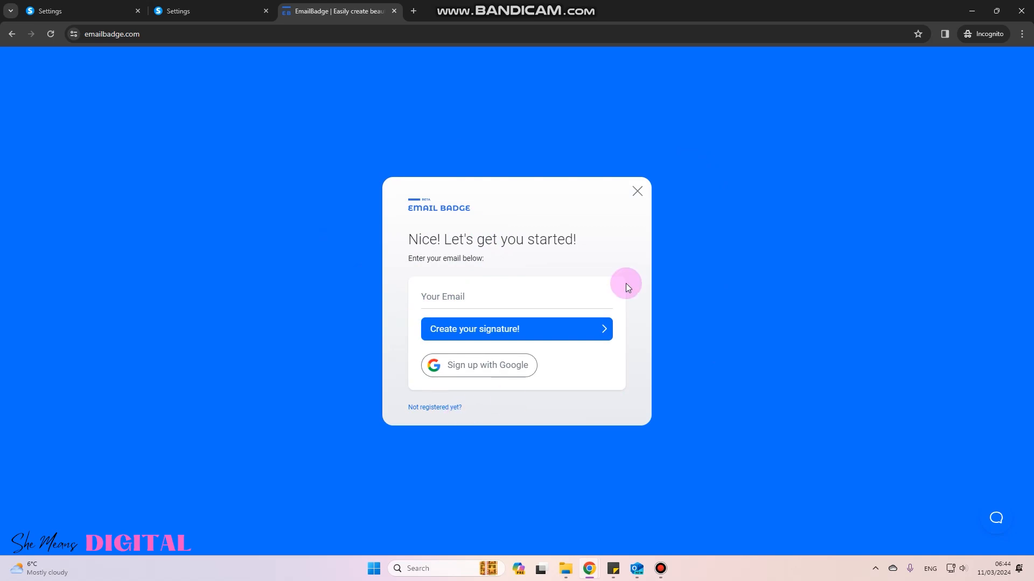
left_click(638, 192)
left_click(394, 11)
Compare the signature at the end of the webmail message with the saved one in the EmailBadge dashboard.
mouse_move(589, 569)
left_click(542, 520)
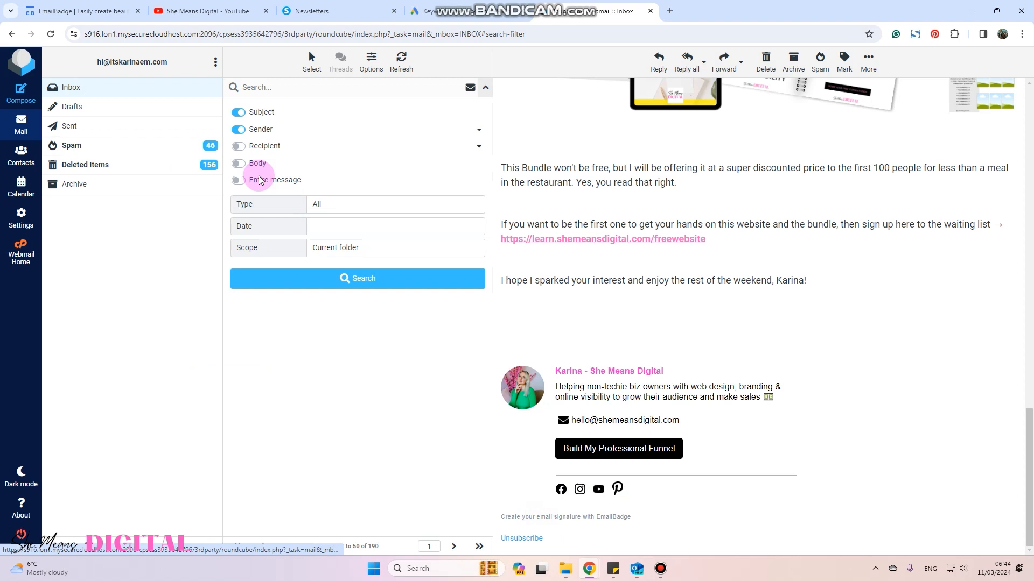
left_click(98, 4)
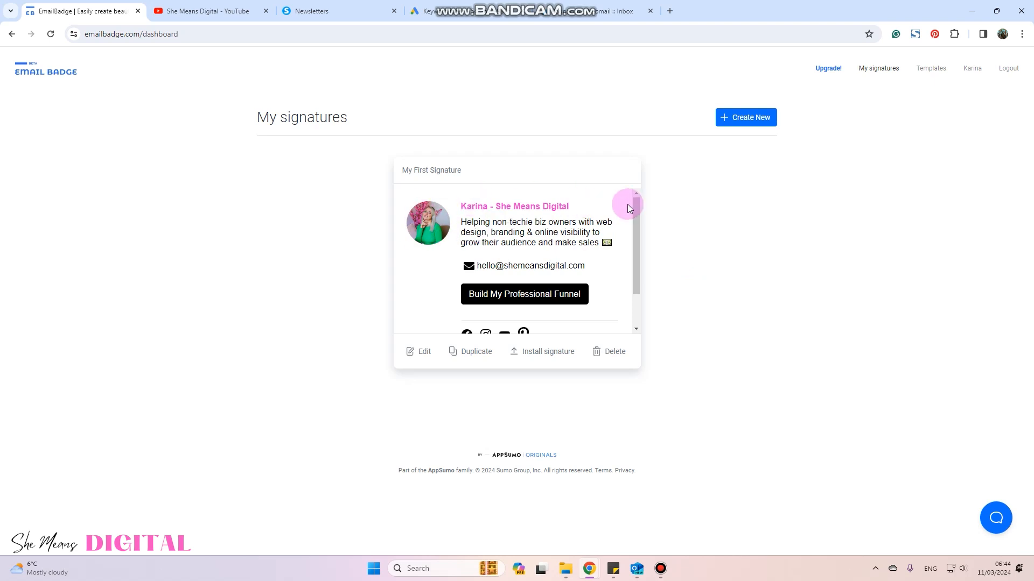
mouse_move(642, 239)
left_mouse_down()
mouse_move(645, 261)
mouse_move(637, 206)
left_mouse_up()
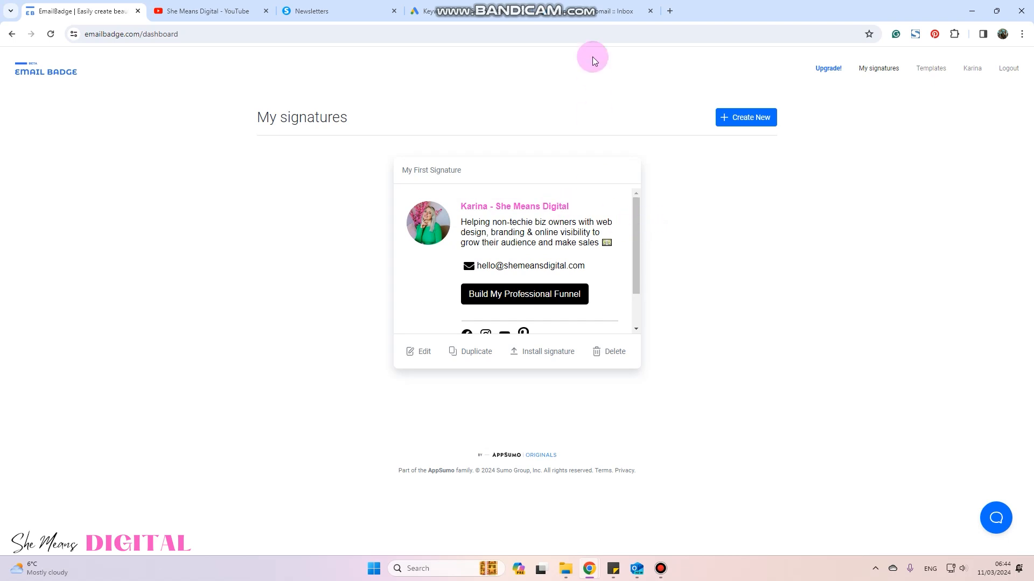
left_click(572, 16)
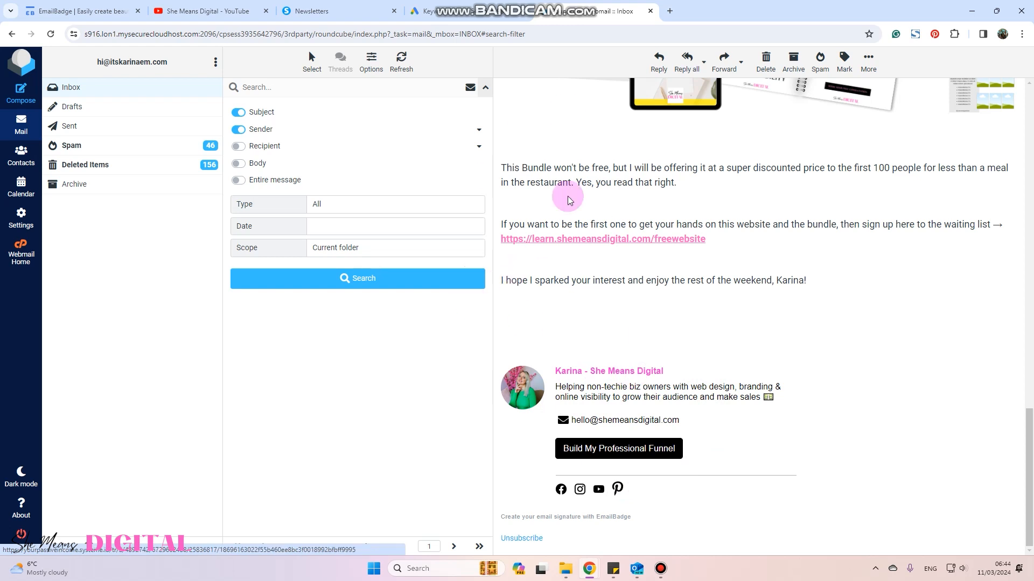
left_click(94, 10)
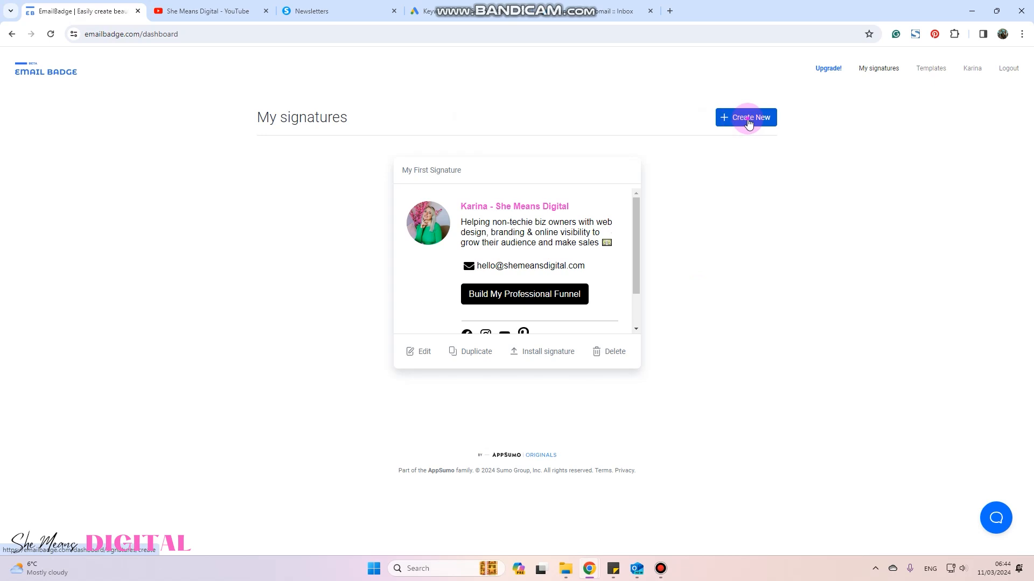
Try to create a new signature, check the plan upgrade page and return to the saved signatures.
left_click(748, 123)
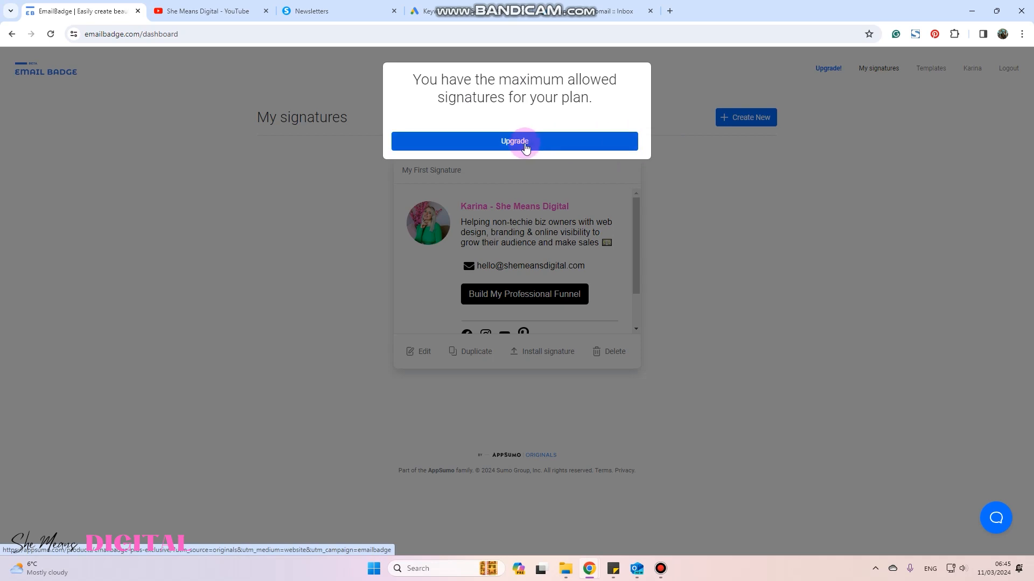
left_click(588, 143)
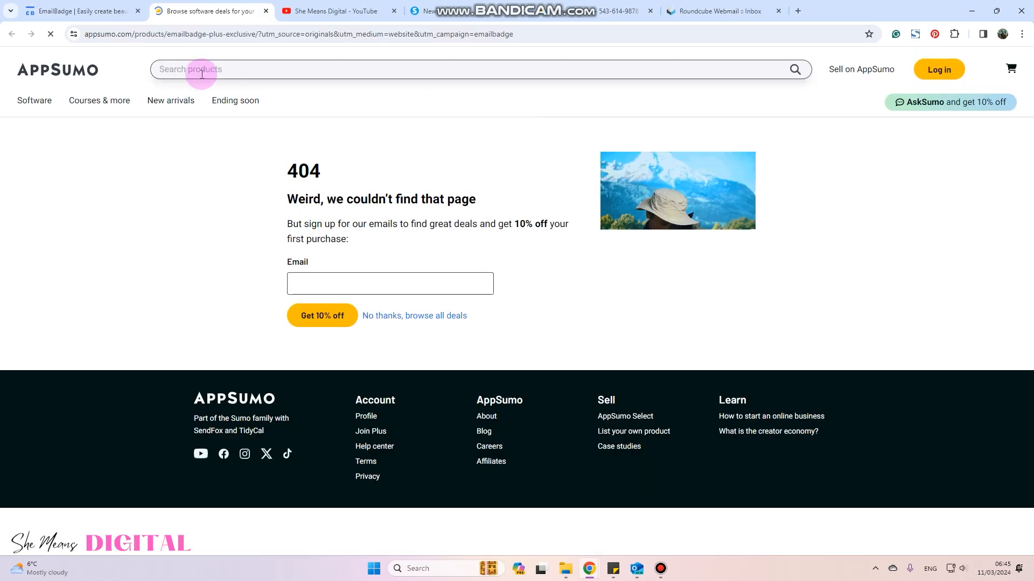
left_click(266, 11)
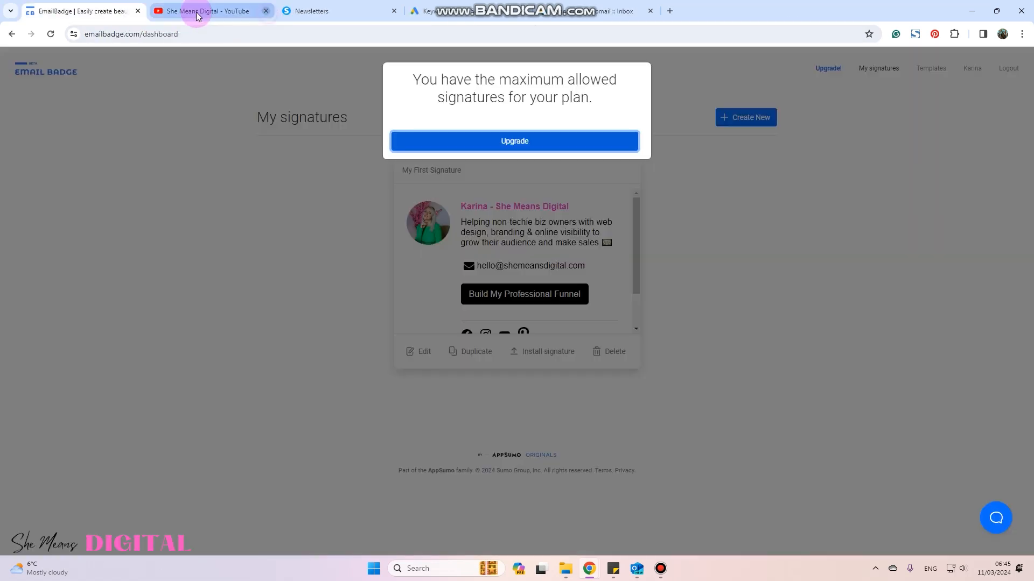
left_click(732, 155)
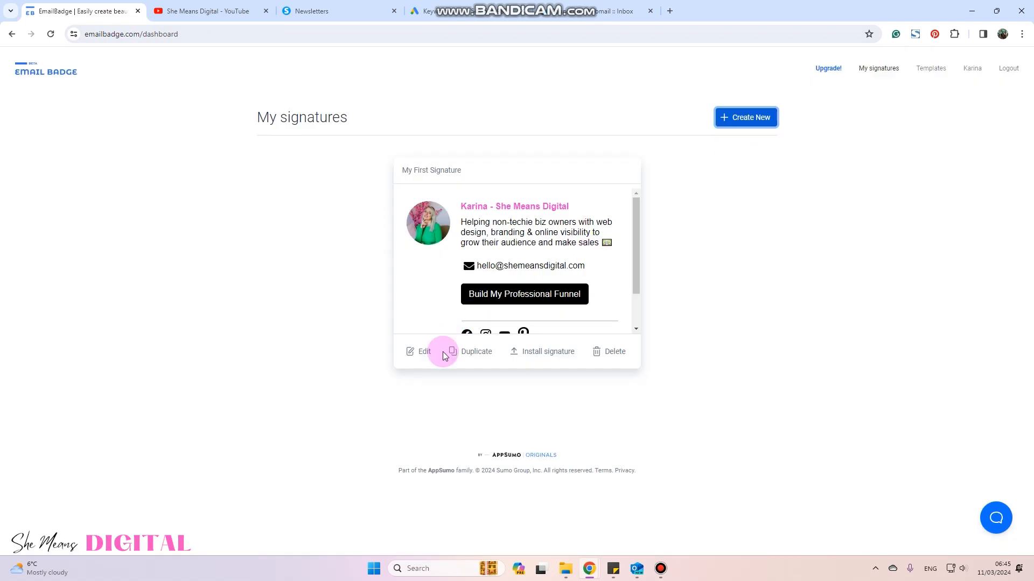
Open My First Signature for editing and view the font families available for its name line.
left_click(423, 358)
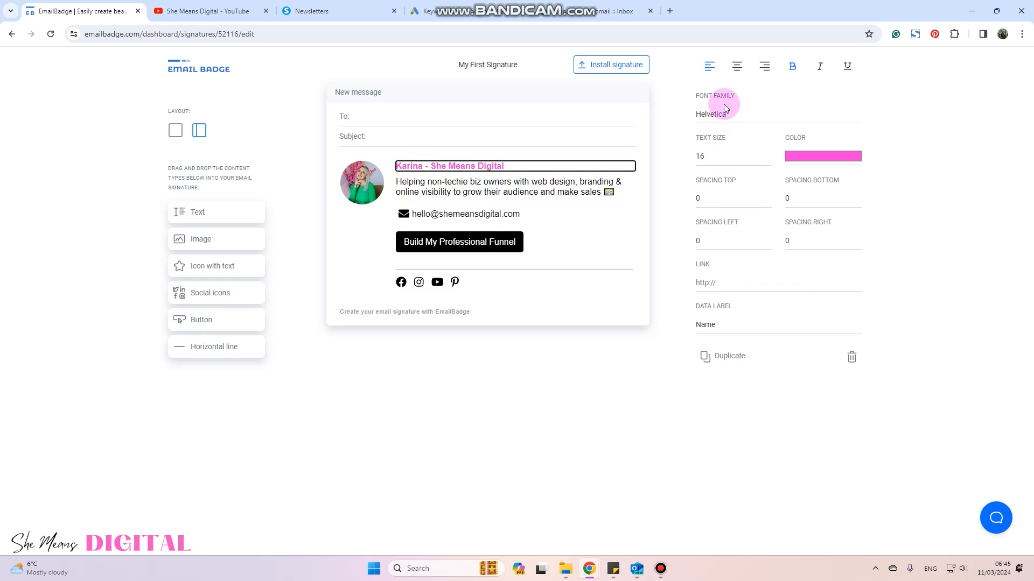
left_click(716, 117)
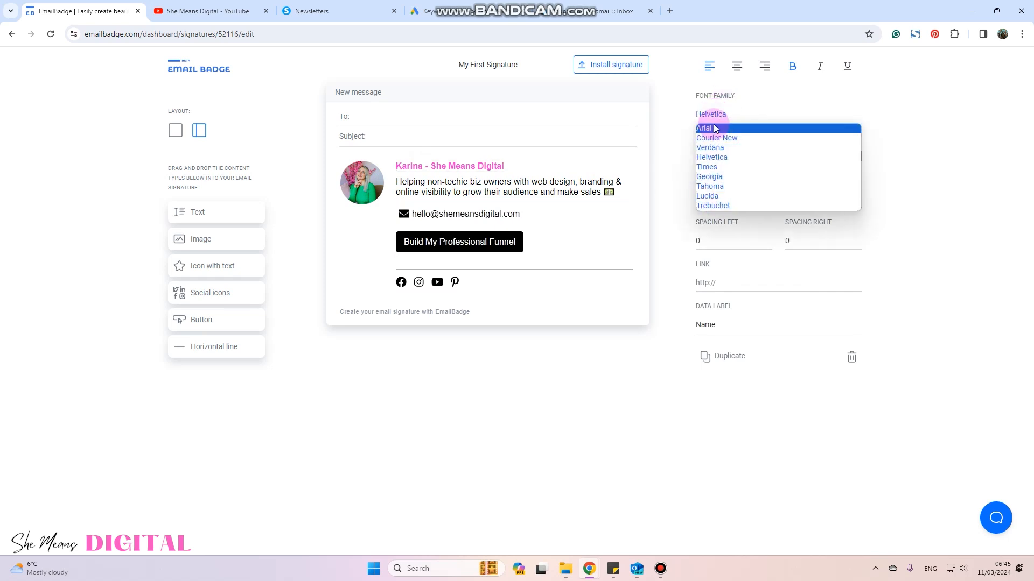
left_click(748, 114)
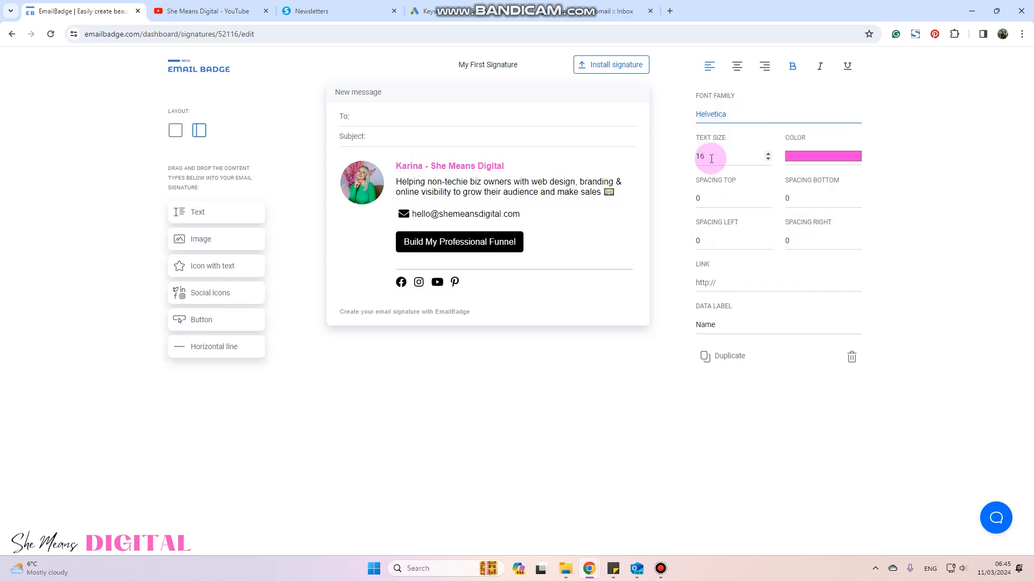
Try text sizes 18 and 24 on the signature's name line and set it back to 16.
type("18")
left_click_drag(716, 158, 688, 158)
type("24")
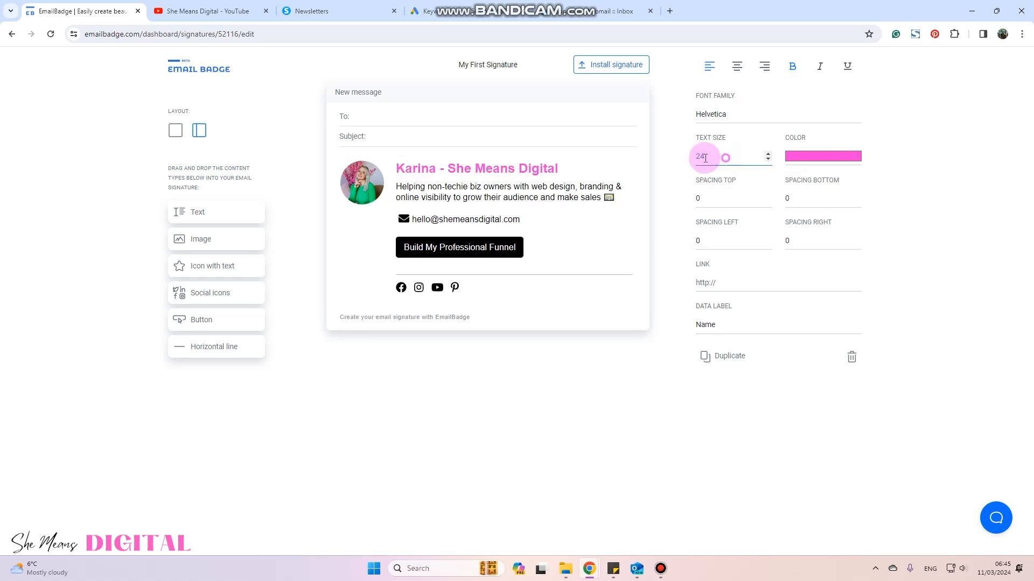
type("16")
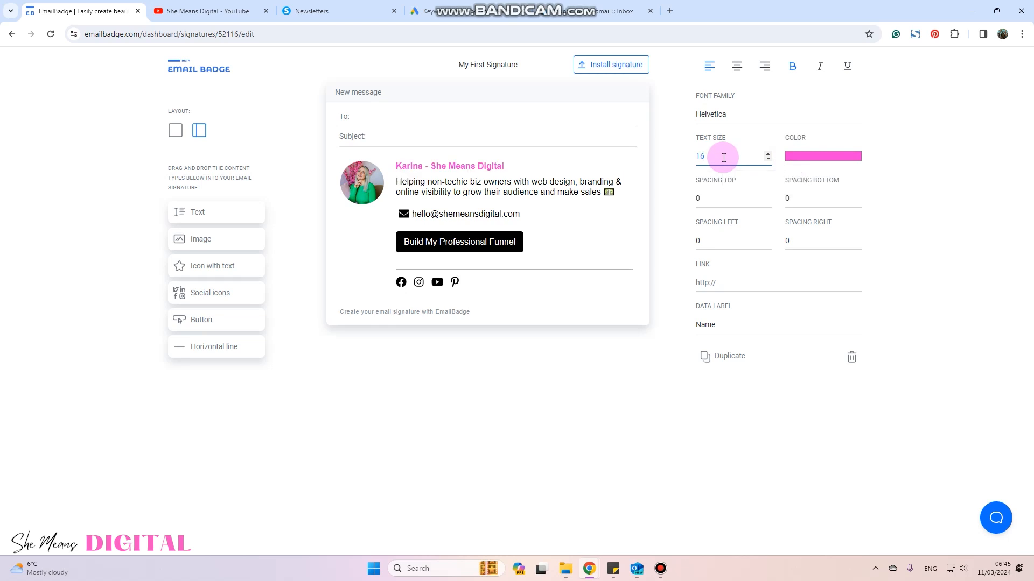
Change the color of the signature's name line to a more saturated pink.
left_click(800, 159)
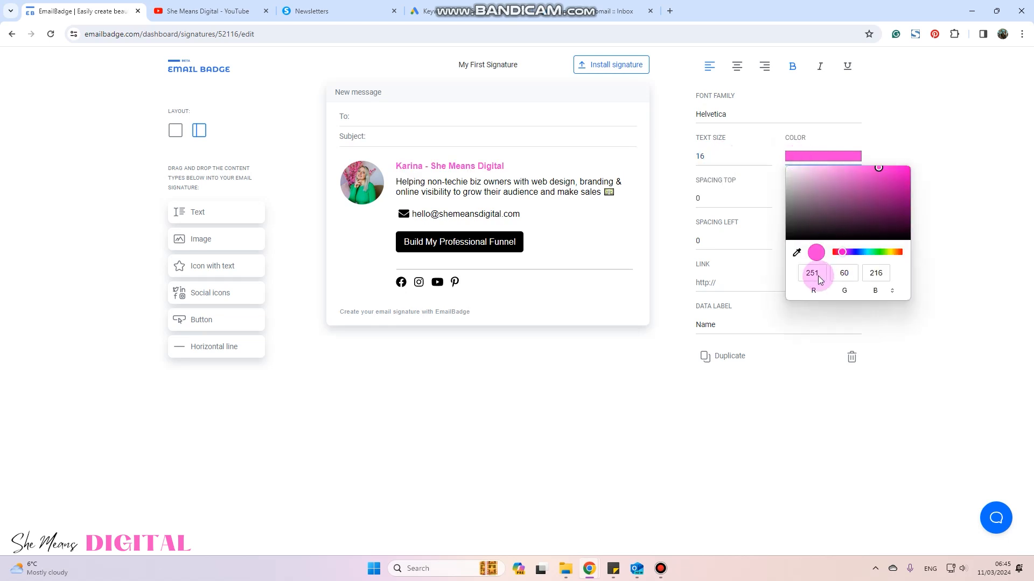
left_click(797, 253)
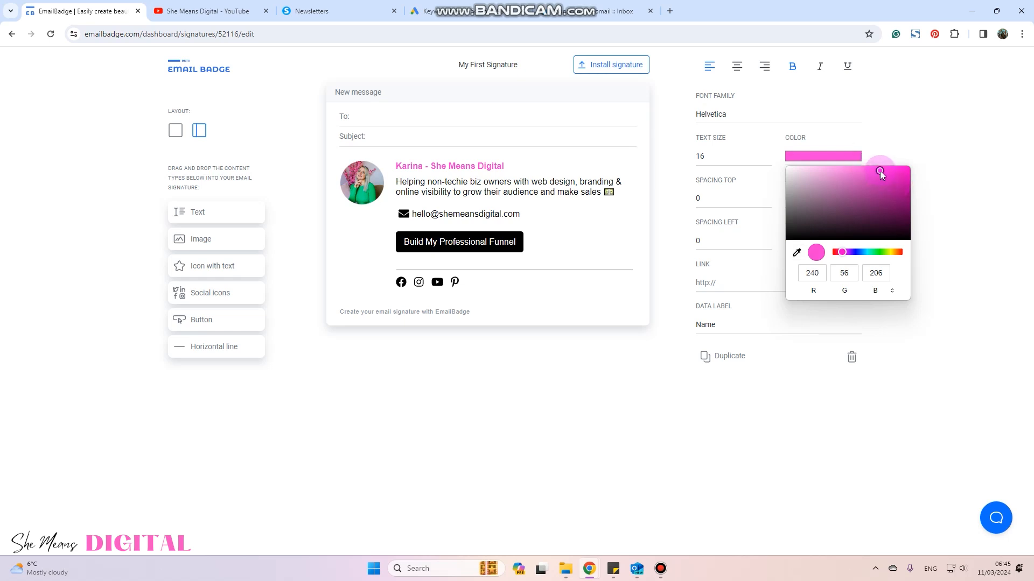
left_click_drag(893, 189, 901, 167)
left_click(916, 153)
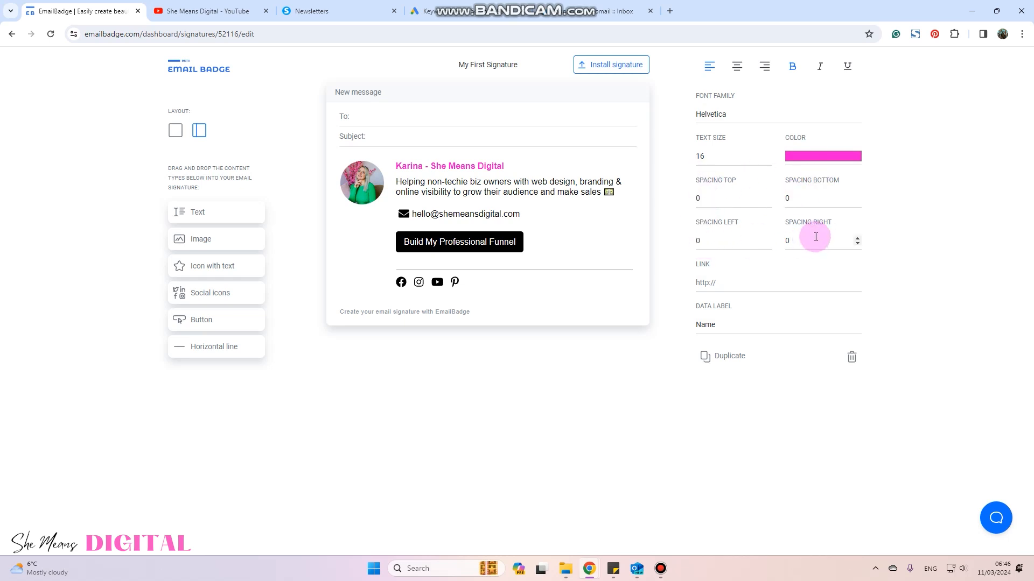
left_click(485, 167)
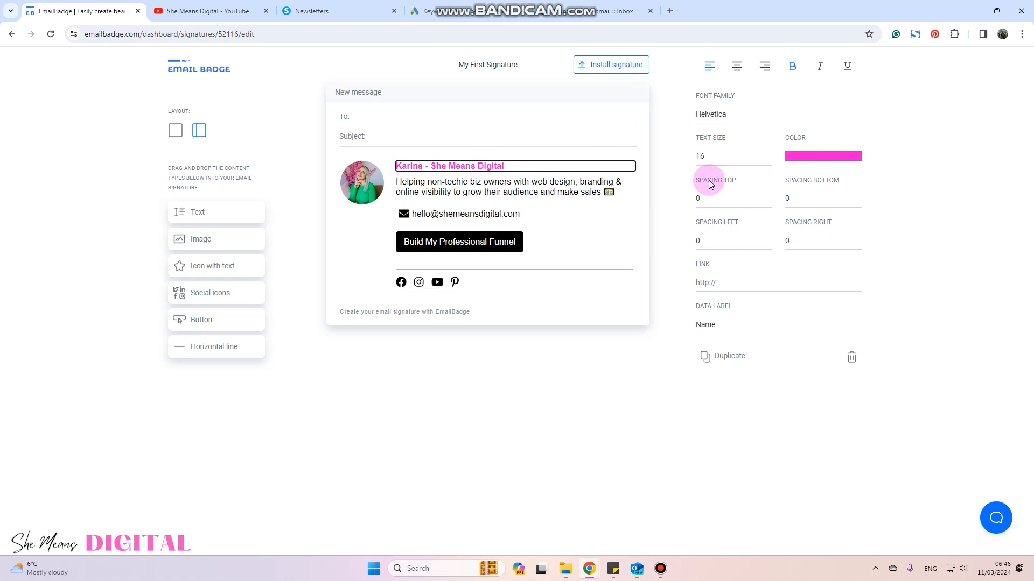
Set both the top and bottom spacing of the description text below the name line to 0.
left_click(469, 189)
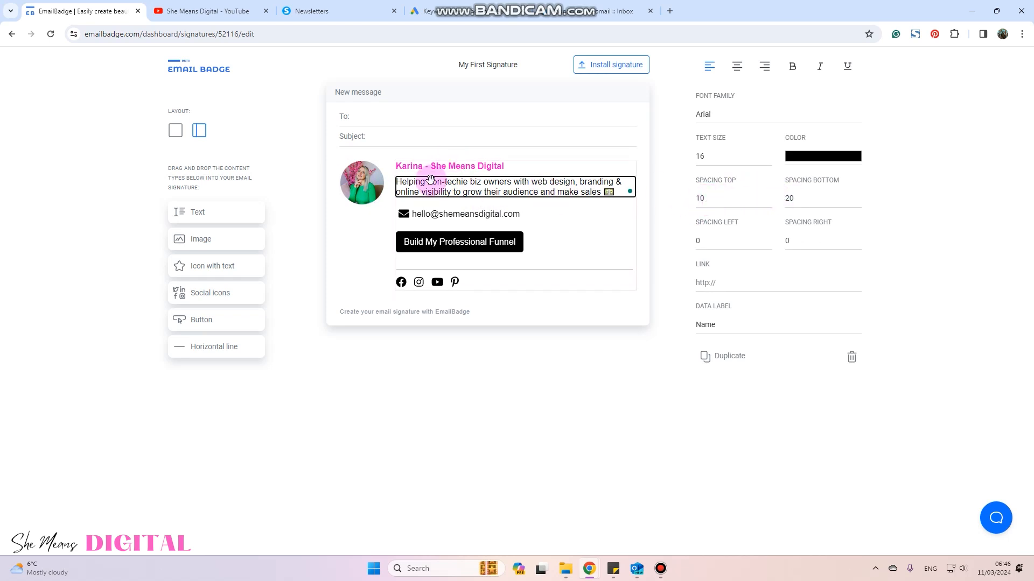
left_click_drag(714, 201, 669, 201)
type("0")
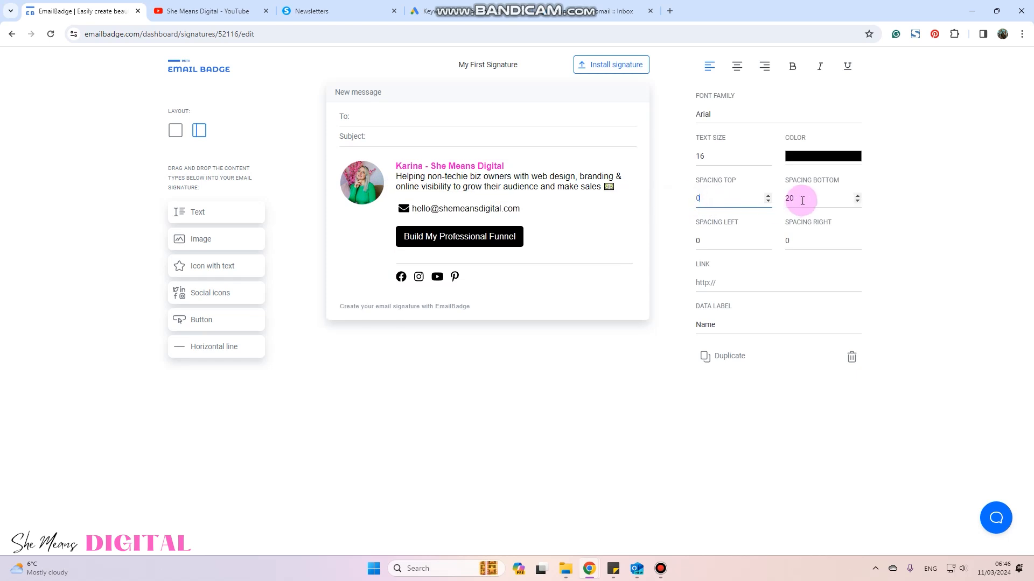
left_click_drag(801, 200, 774, 199)
type("0")
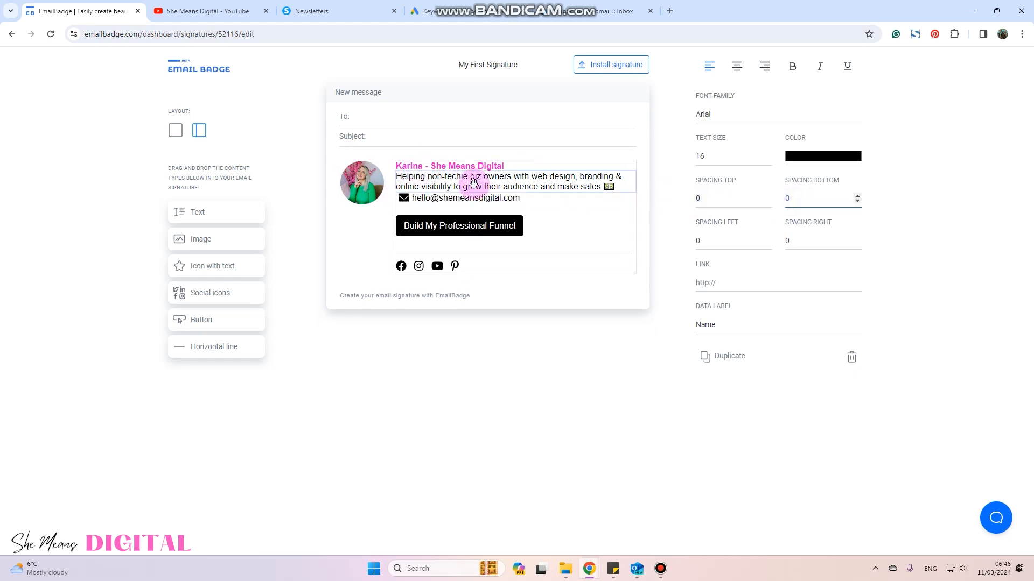
Restore the description text's top spacing to 10 and its bottom spacing to 20.
type("1")
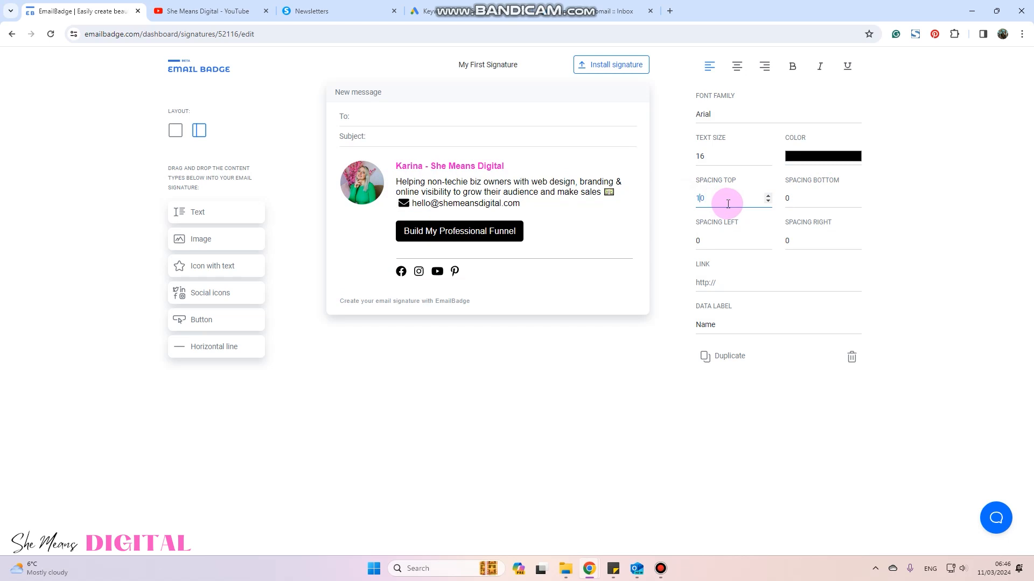
left_click(786, 198)
type("2")
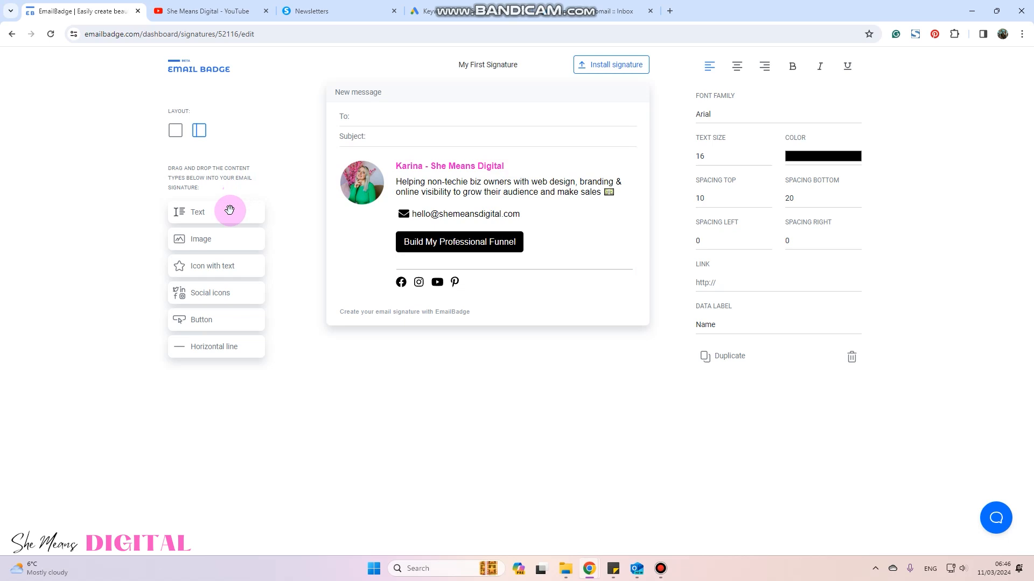
Add a text block between the description and the email line reading "ADD YOUR OWN TEXT HERE".
mouse_move(197, 213)
left_mouse_down()
mouse_move(464, 208)
mouse_move(446, 217)
mouse_move(438, 203)
mouse_move(441, 216)
left_mouse_up()
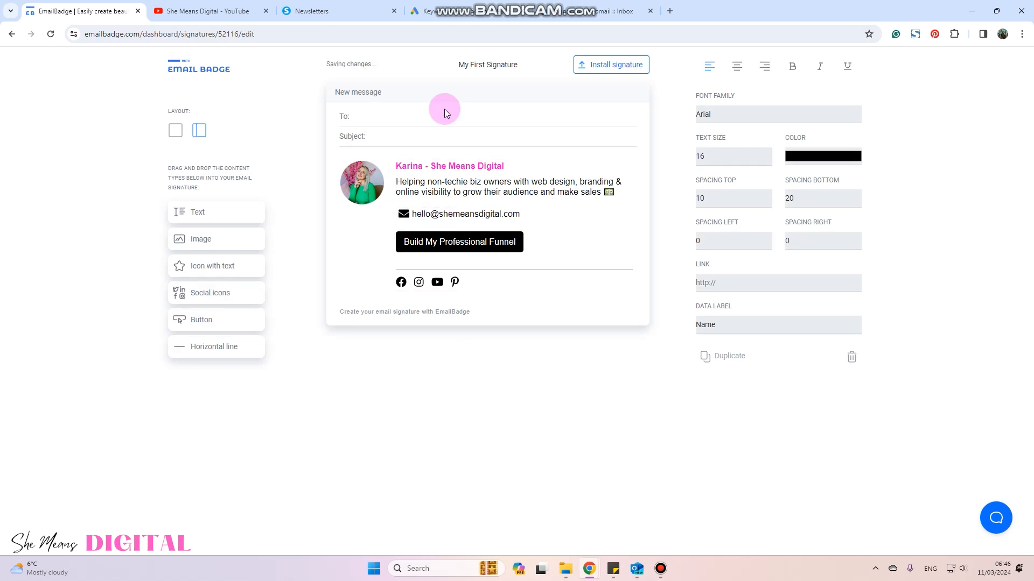
left_click(429, 212)
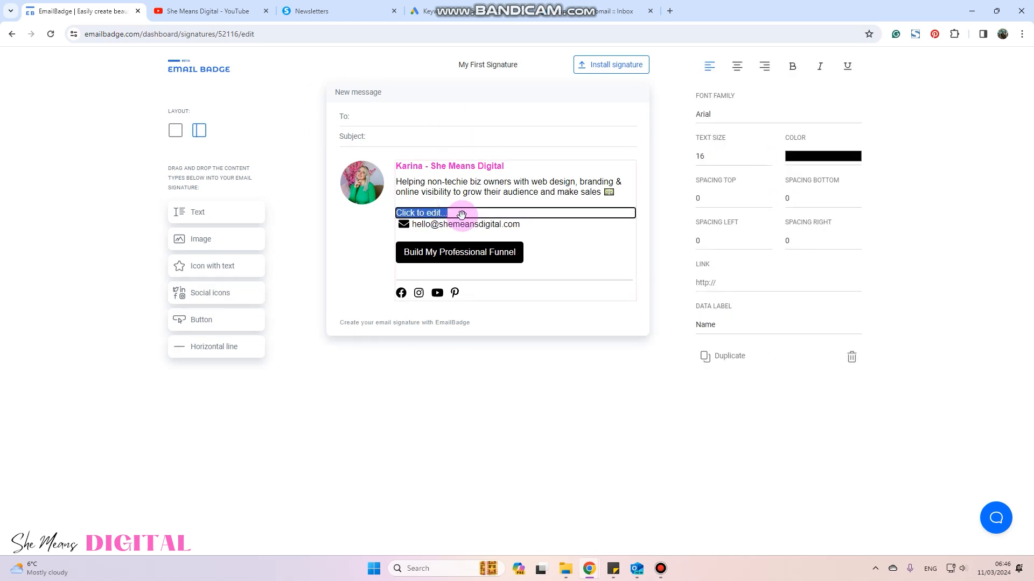
key("BackSpace")
type("ADD YOUR OWN TEXT HERE")
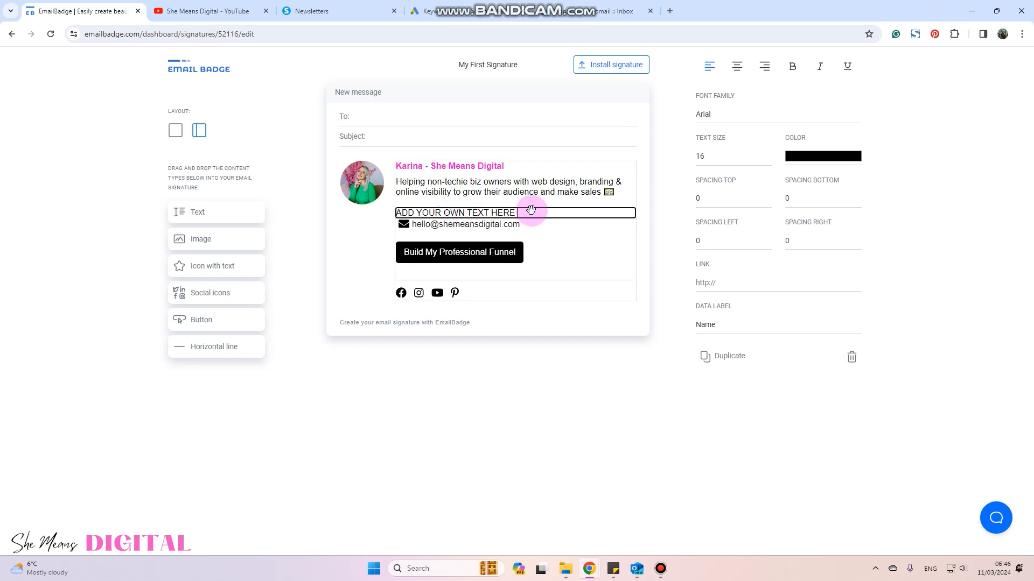
Set the top and bottom spacing of the "ADD YOUR OWN TEXT HERE" block to 20 each.
left_click_drag(714, 200, 688, 203)
type("20")
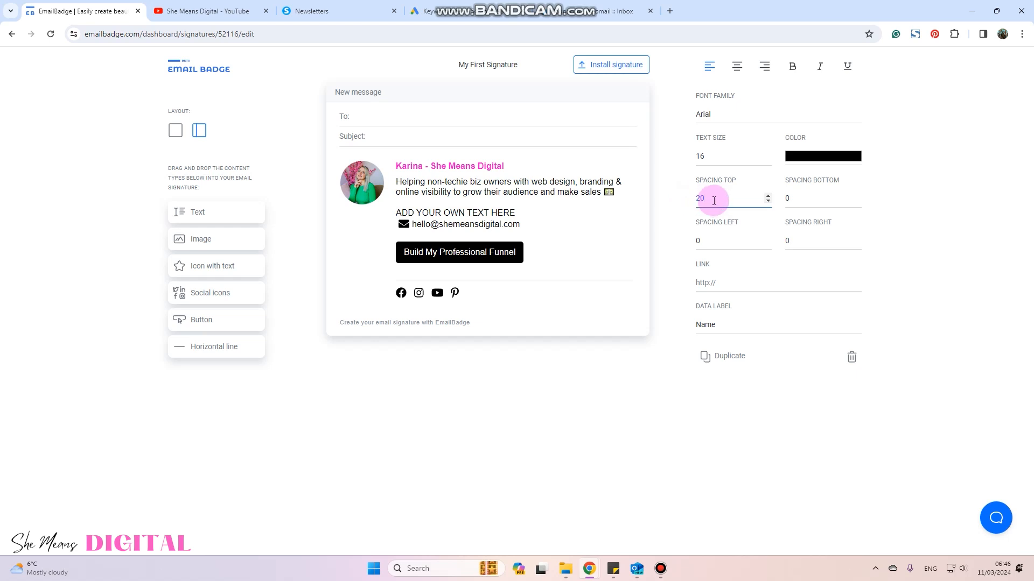
left_click_drag(792, 198, 780, 200)
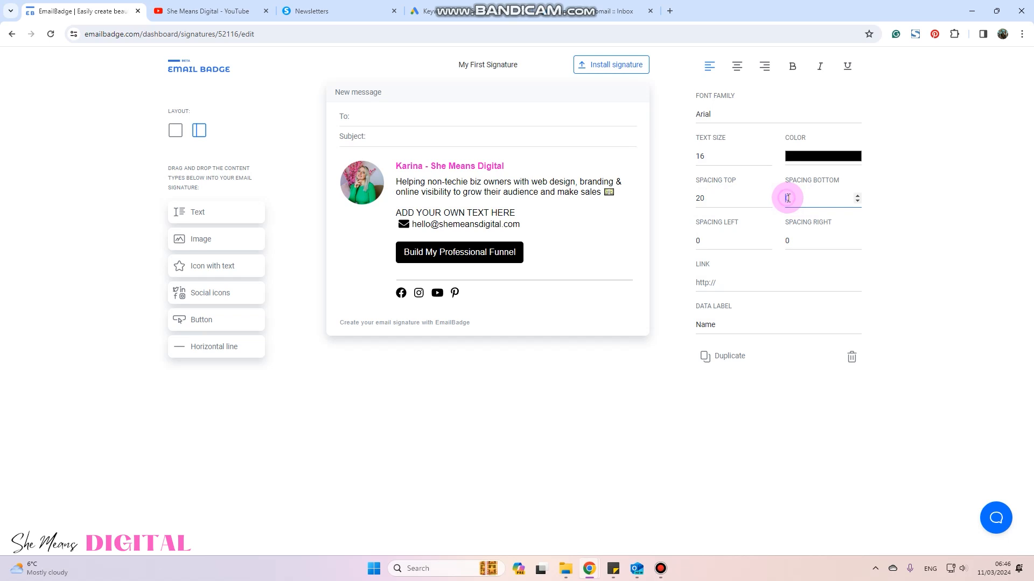
type("20")
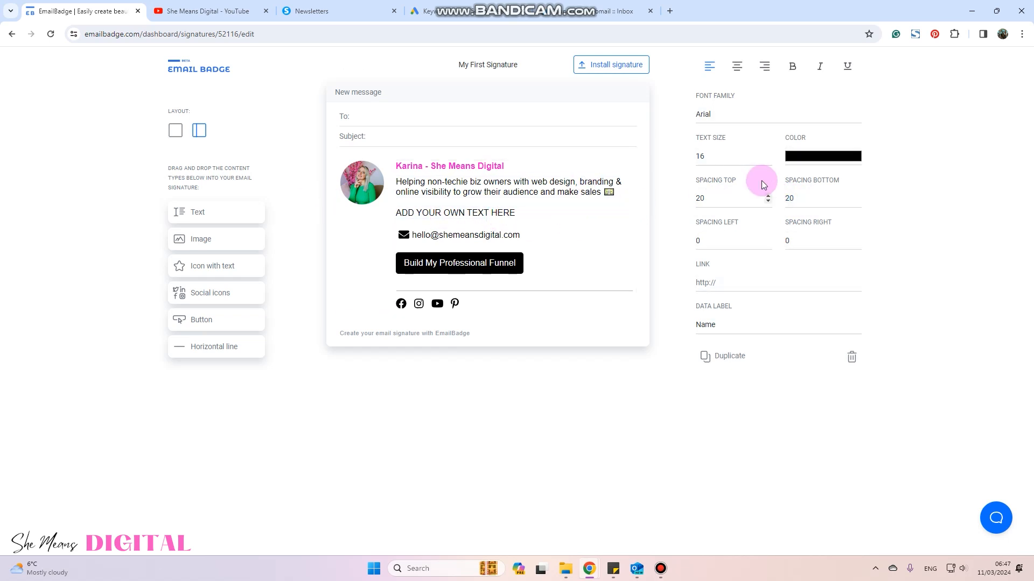
Color the "ADD YOUR OWN TEXT HERE" block bright green, and delete that block from the signature.
left_click(813, 156)
left_click_drag(843, 252, 880, 252)
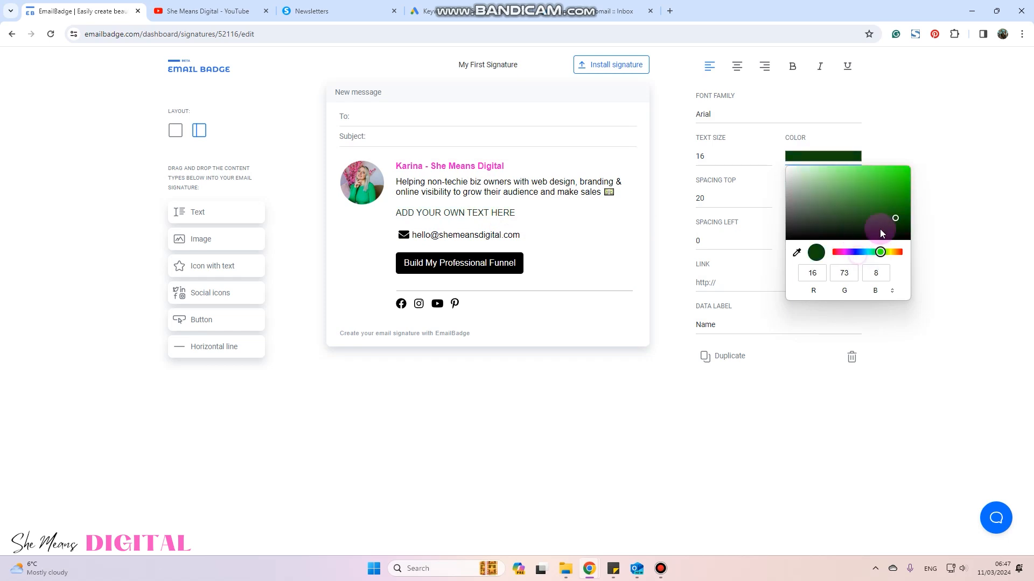
left_click(876, 175)
left_click(533, 209)
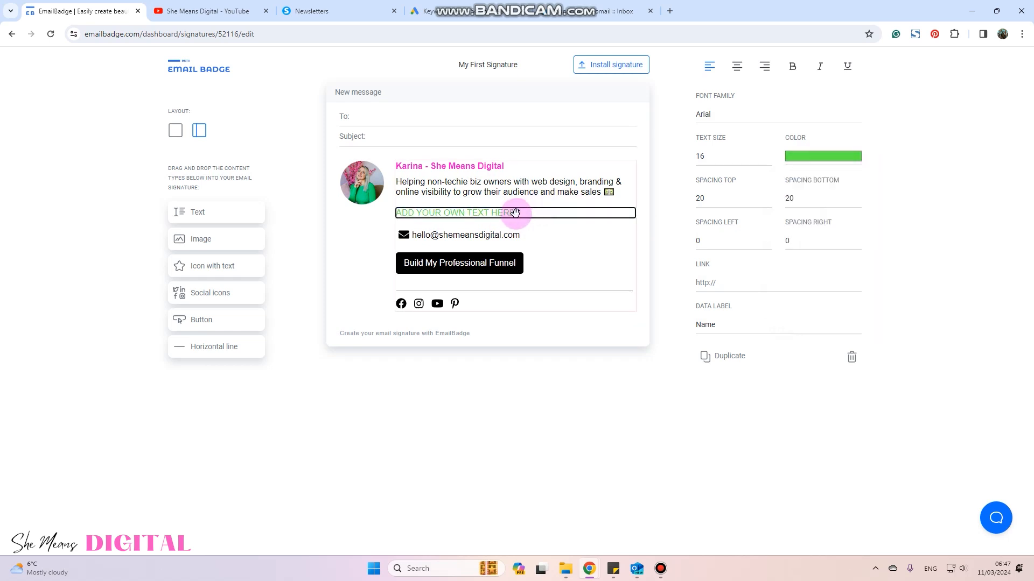
left_click(852, 358)
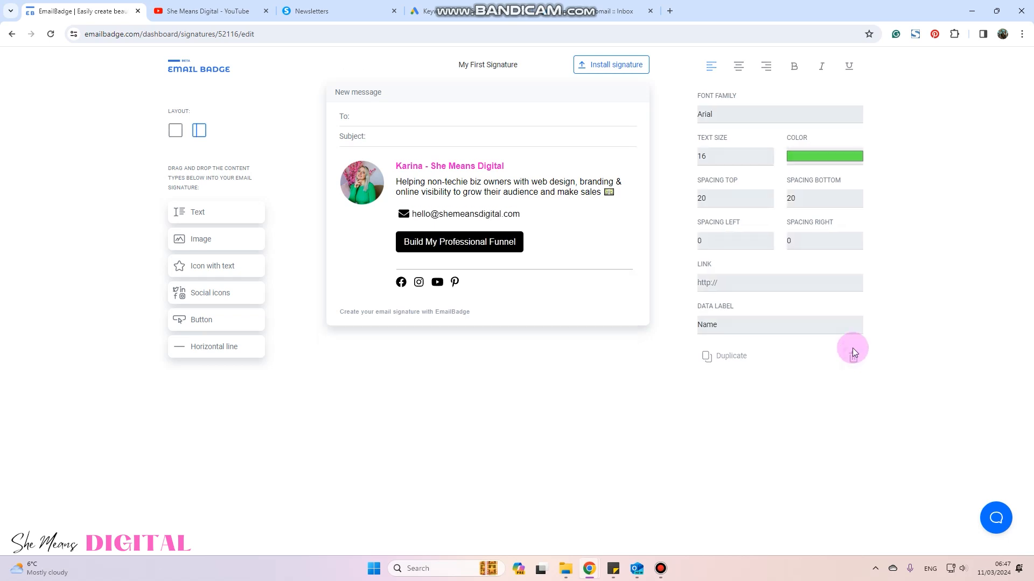
Browse the icon library available for the icon on the email line.
left_click(404, 215)
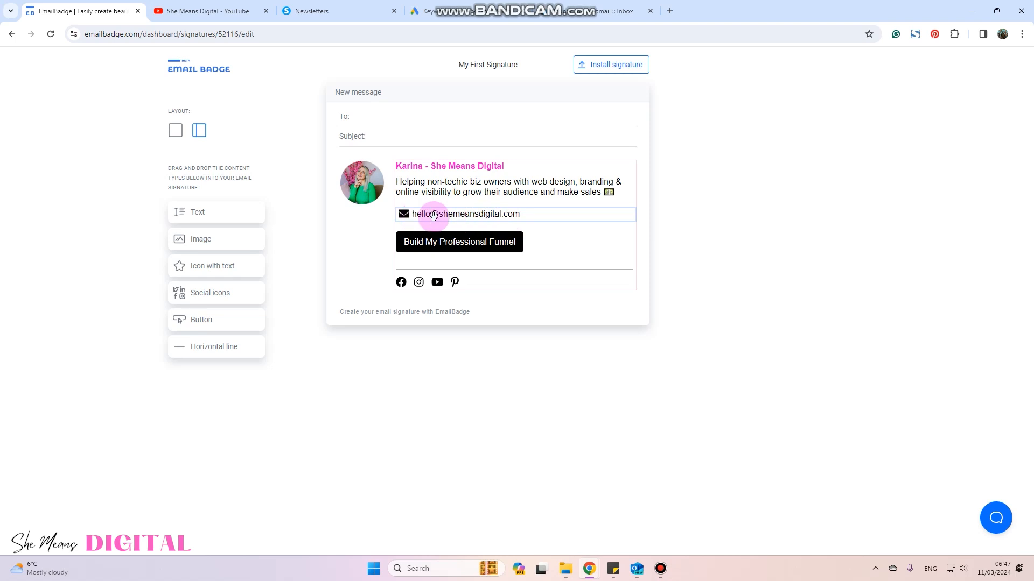
left_click(478, 214)
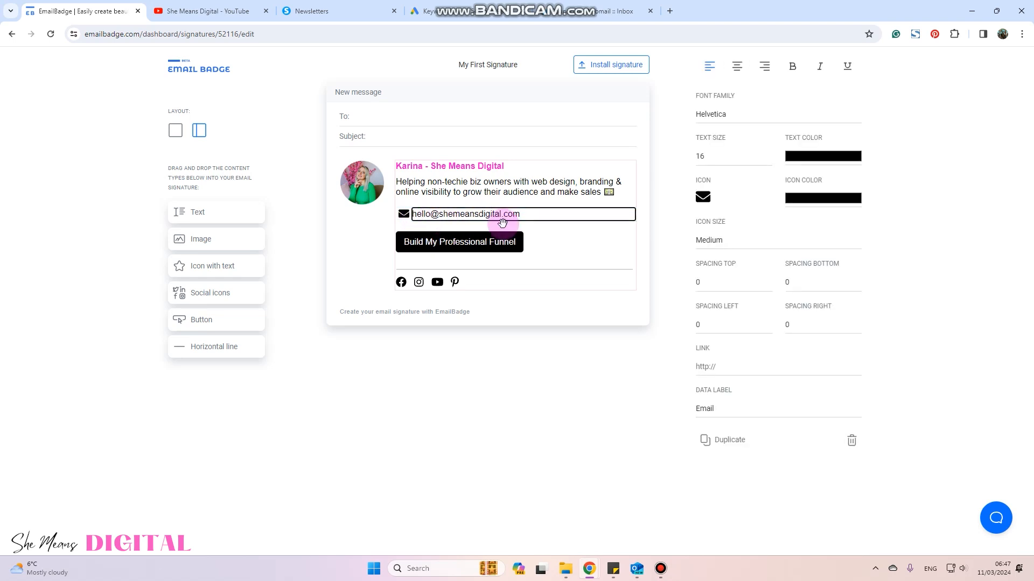
left_click(705, 196)
scroll(824, 259, "down", 7)
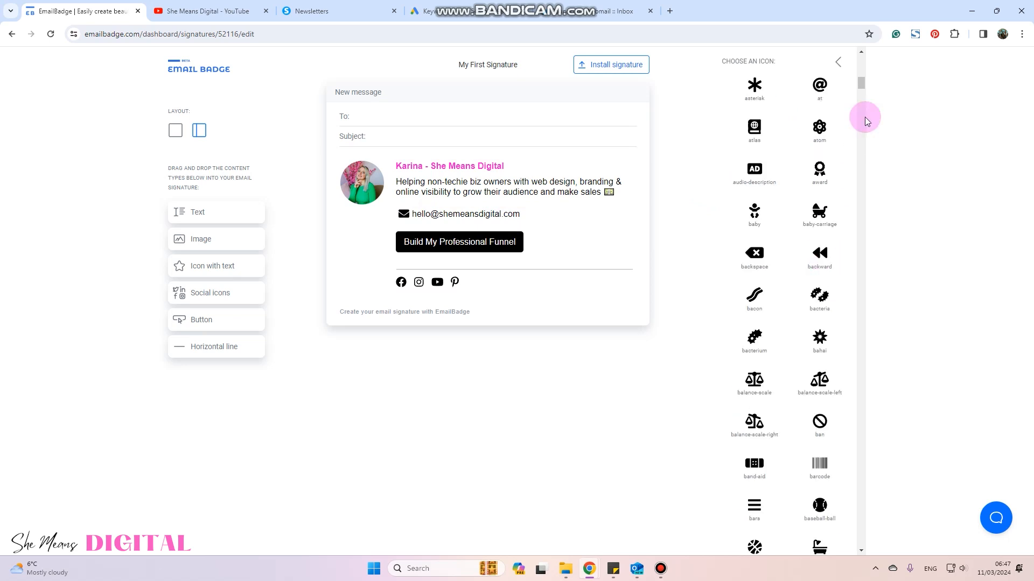
left_click_drag(862, 83, 860, 60)
left_click(837, 62)
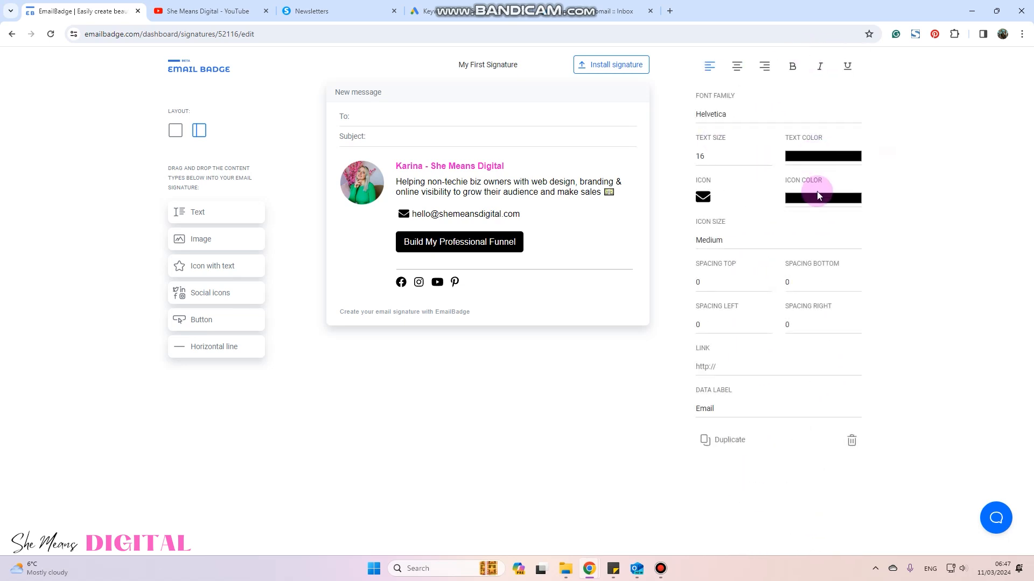
Try the Large icon size on the email line, and set it back to Medium.
left_click(714, 241)
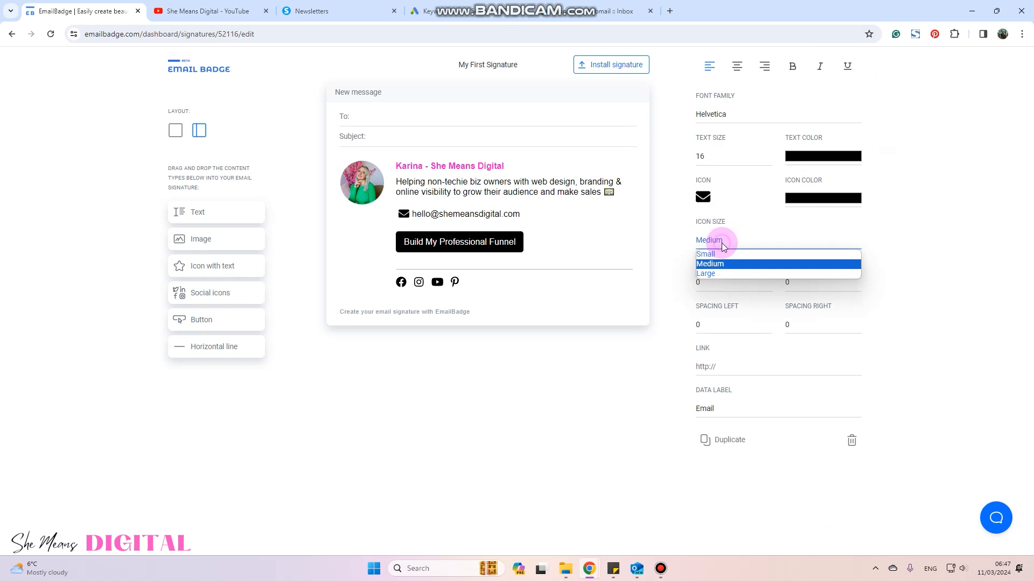
left_click(721, 265)
left_click(714, 241)
left_click(716, 265)
left_click(718, 246)
left_click(712, 274)
left_click(710, 242)
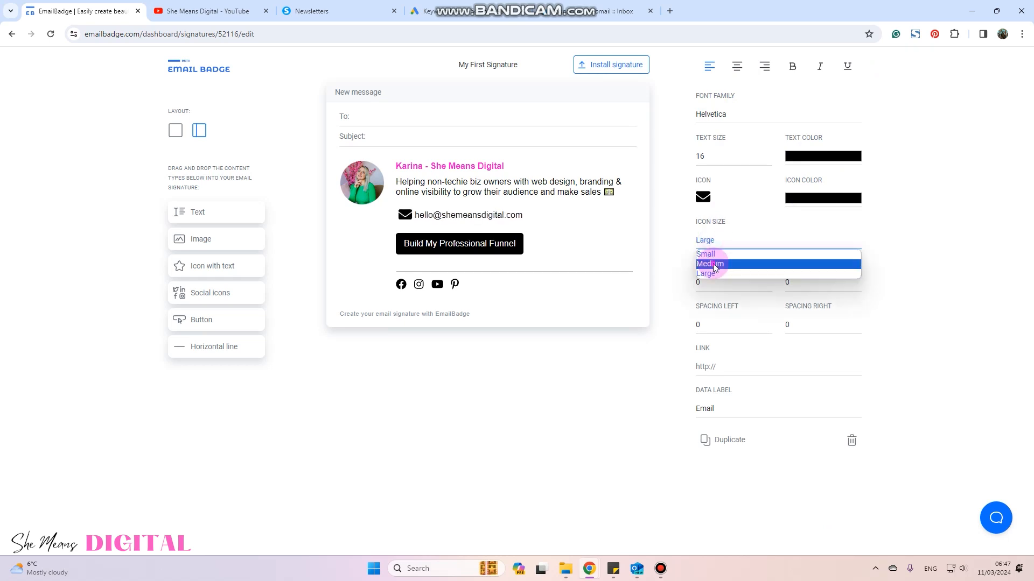
left_click(715, 265)
left_click(709, 261)
Set the email line's link to "mailto:" followed by the contact's email address, with Email as its data label.
left_click(721, 368)
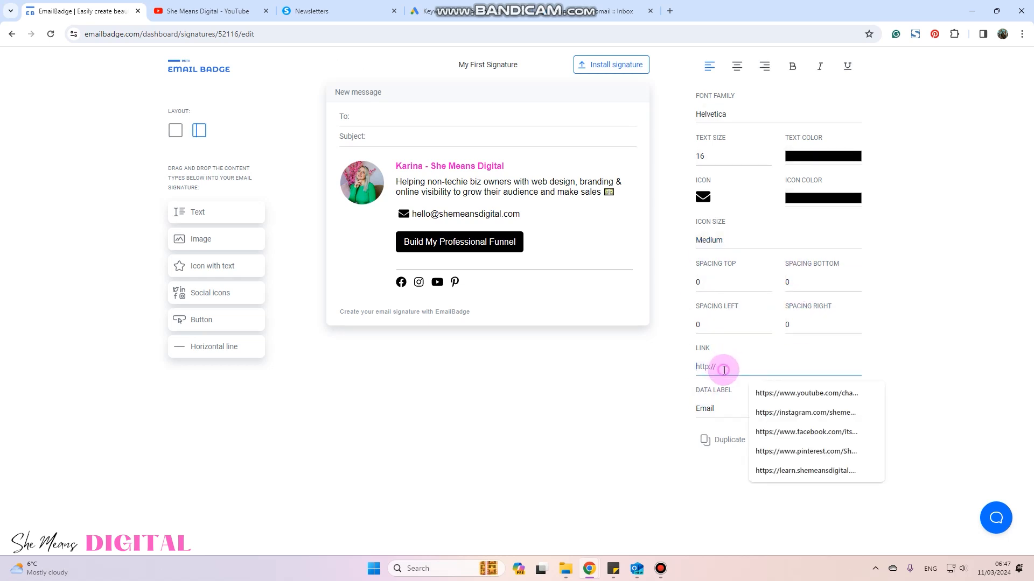
type("m")
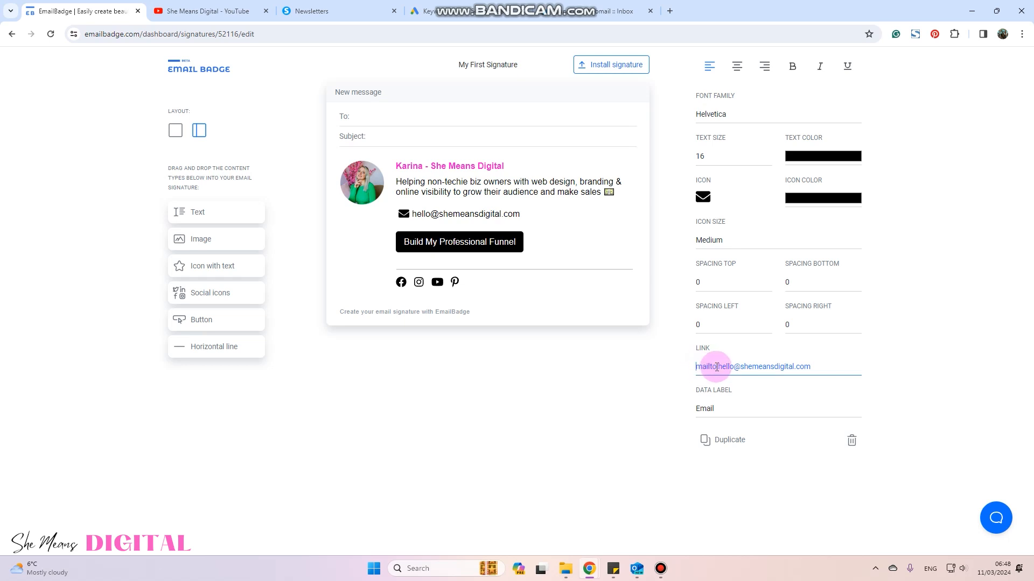
left_click_drag(715, 367, 694, 366)
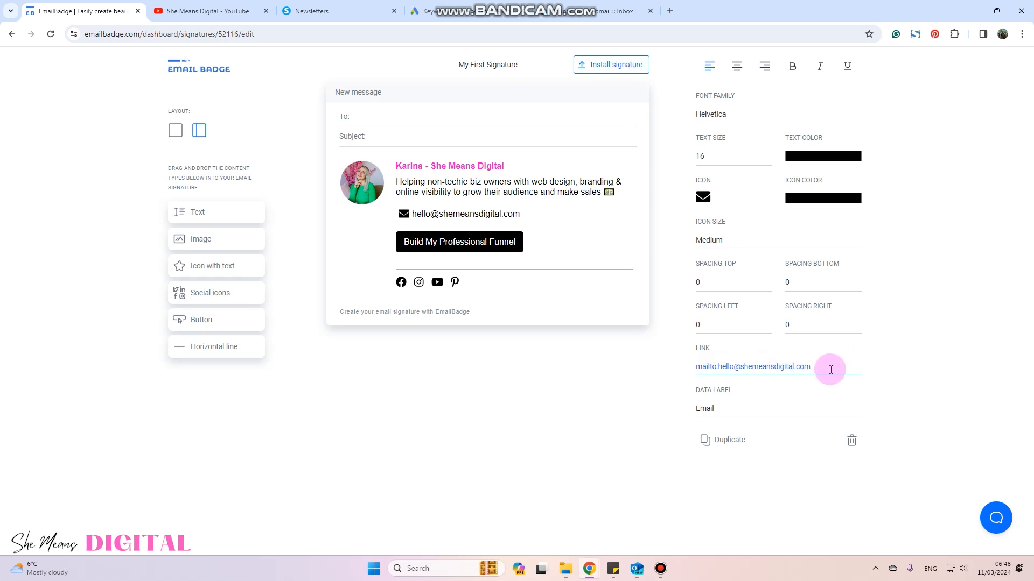
left_click(706, 408)
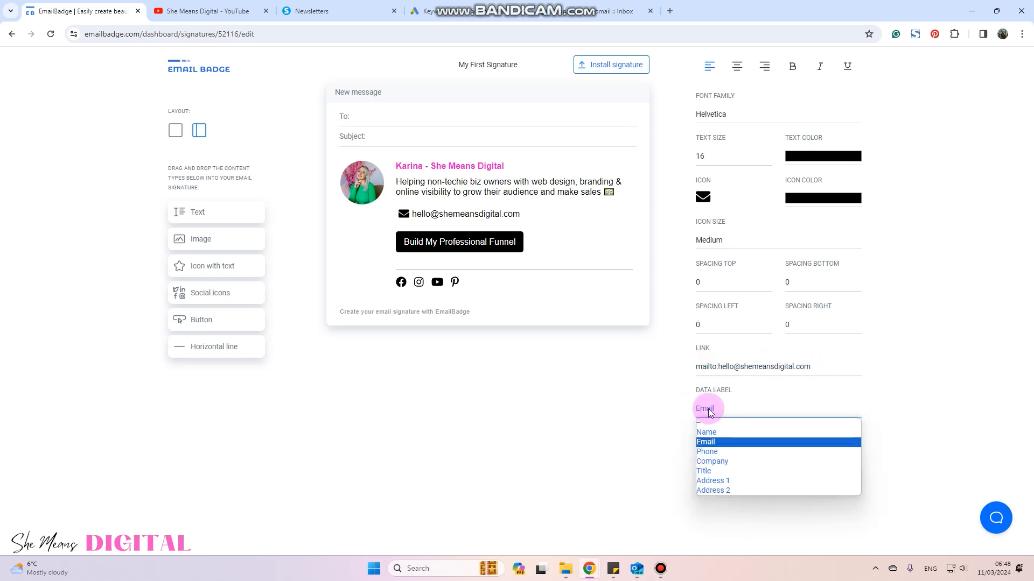
left_click(718, 446)
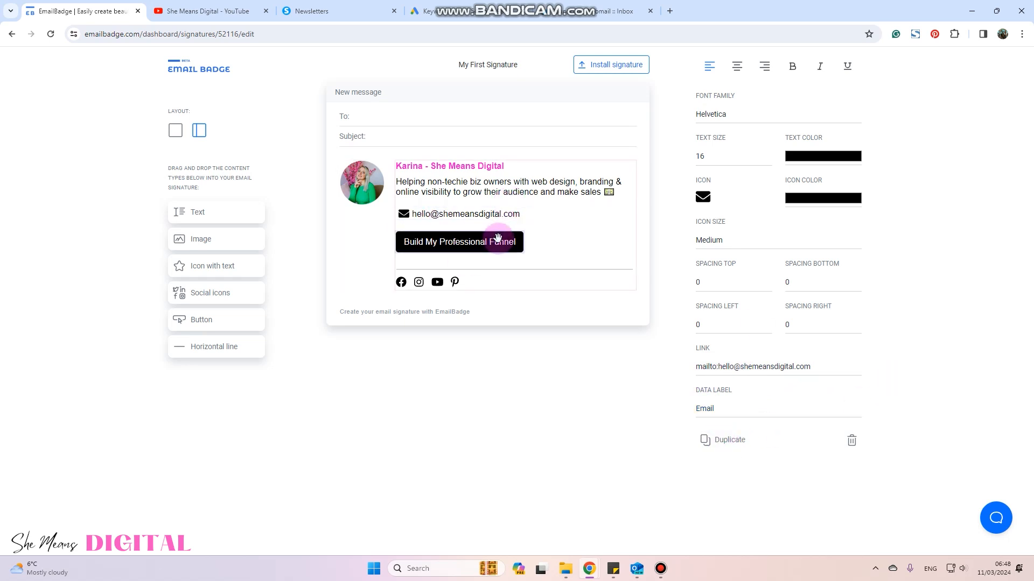
left_click(492, 214)
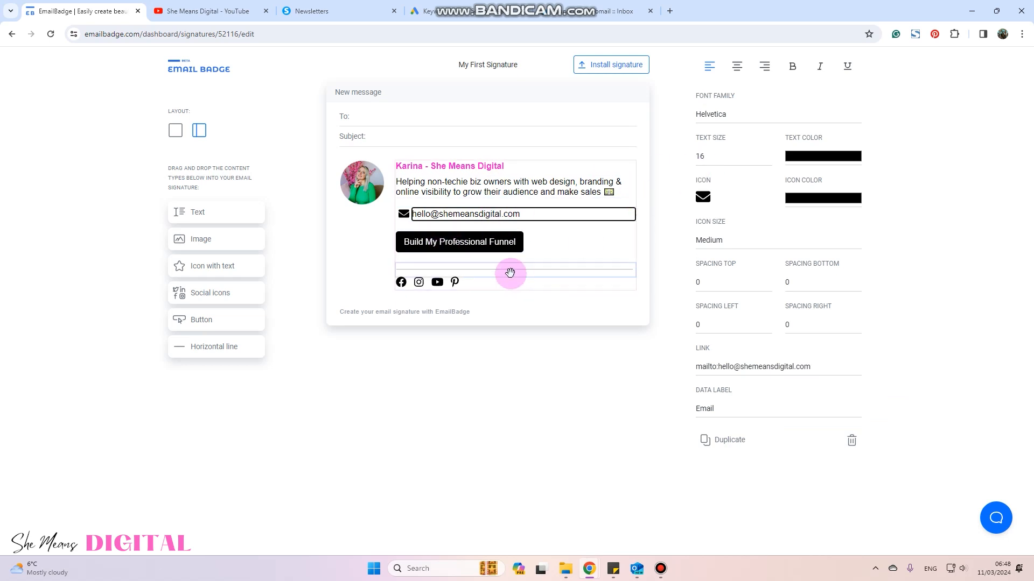
Try a smaller button with rounder corners below the "Build My Professional Funnel" button, and delete it.
left_click(480, 246)
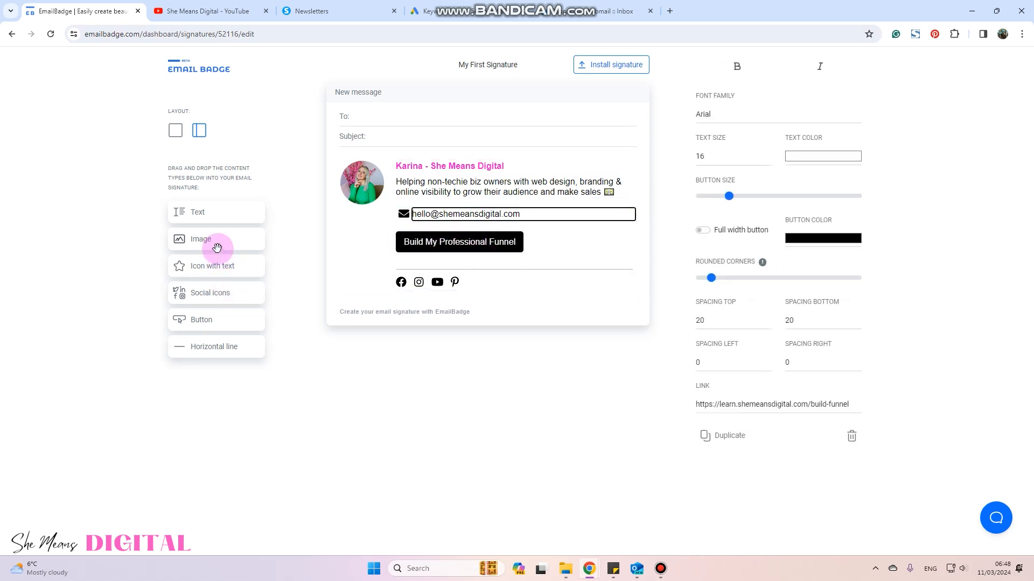
mouse_move(199, 321)
left_mouse_down()
mouse_move(341, 286)
mouse_move(461, 238)
mouse_move(434, 268)
mouse_move(341, 272)
mouse_move(429, 277)
mouse_move(452, 289)
mouse_move(437, 274)
left_mouse_up()
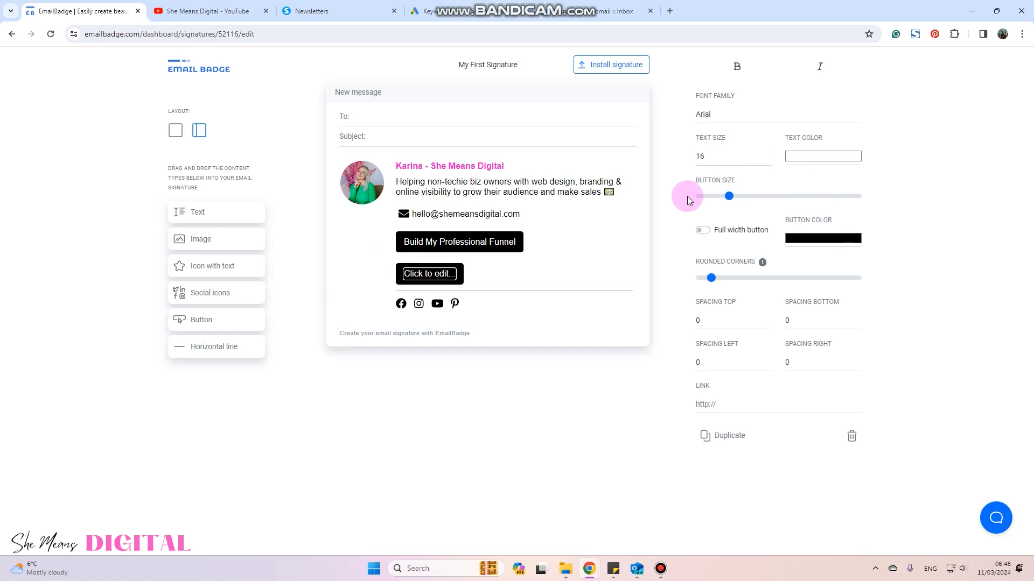
mouse_move(729, 196)
left_mouse_down()
mouse_move(813, 203)
mouse_move(710, 197)
left_mouse_up()
left_click(703, 230)
left_click(702, 230)
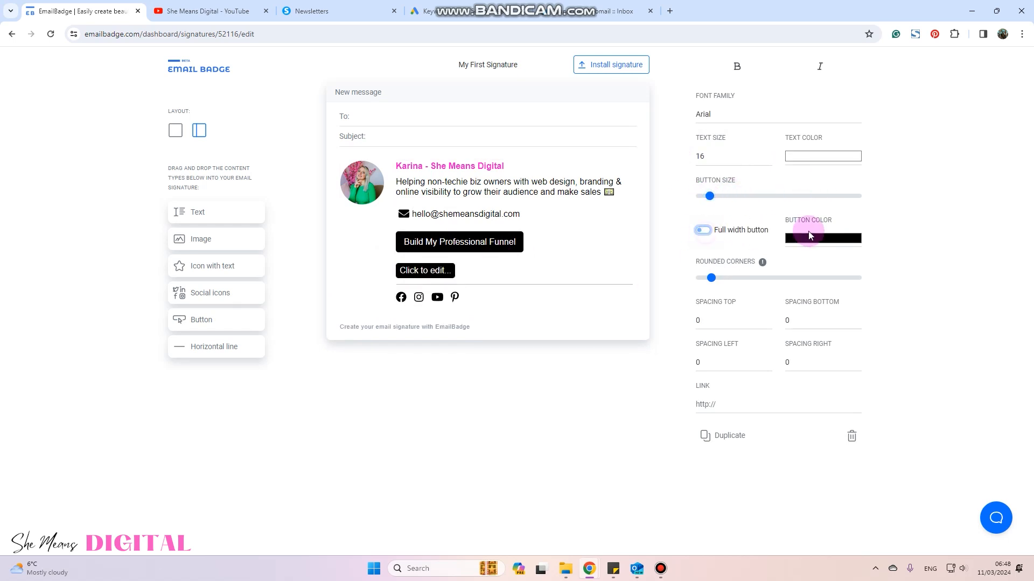
left_click_drag(712, 277, 748, 276)
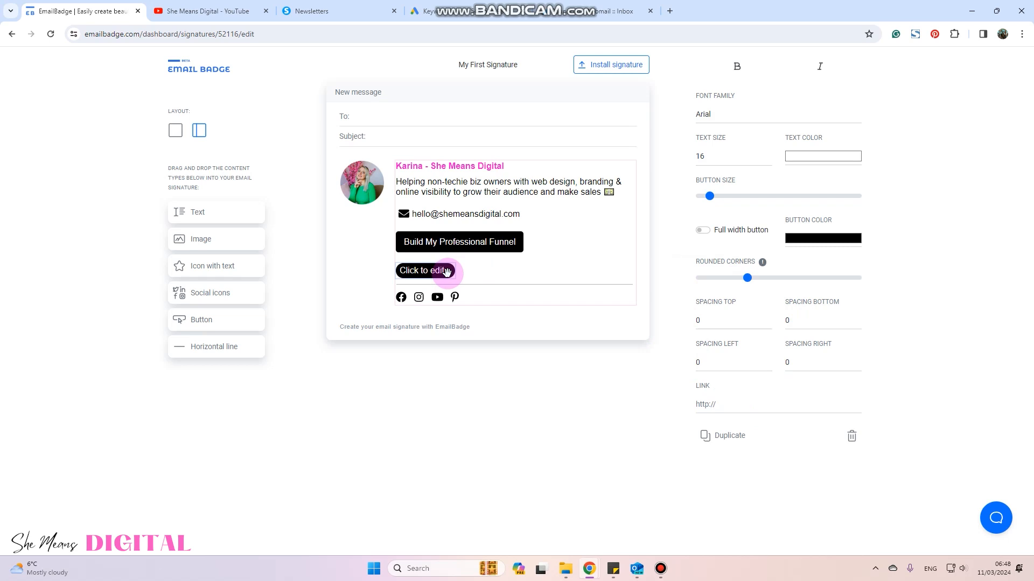
left_click(850, 435)
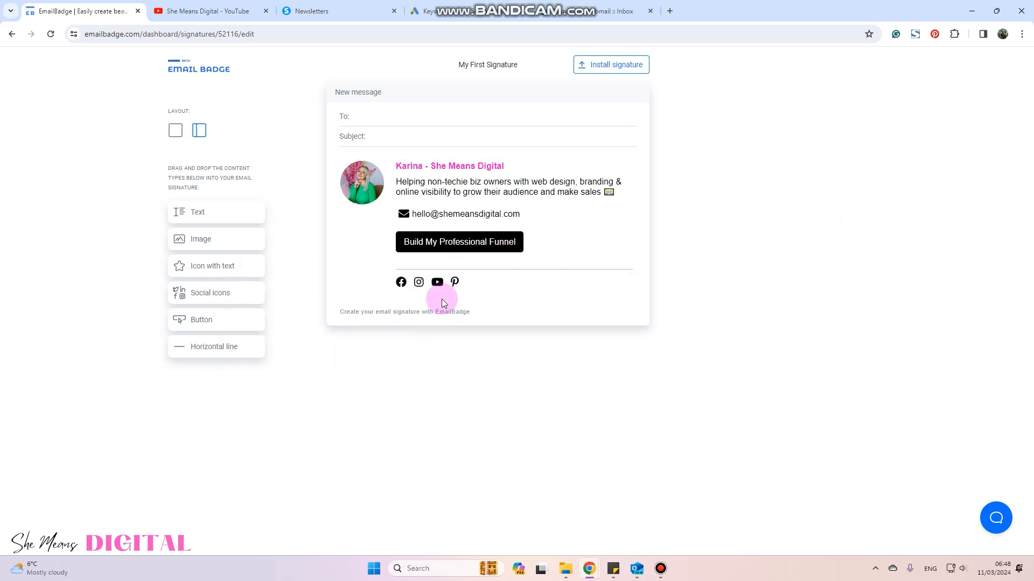
Change the color of the horizontal line above the social icons to a neutral gray.
left_click(479, 269)
left_click(824, 157)
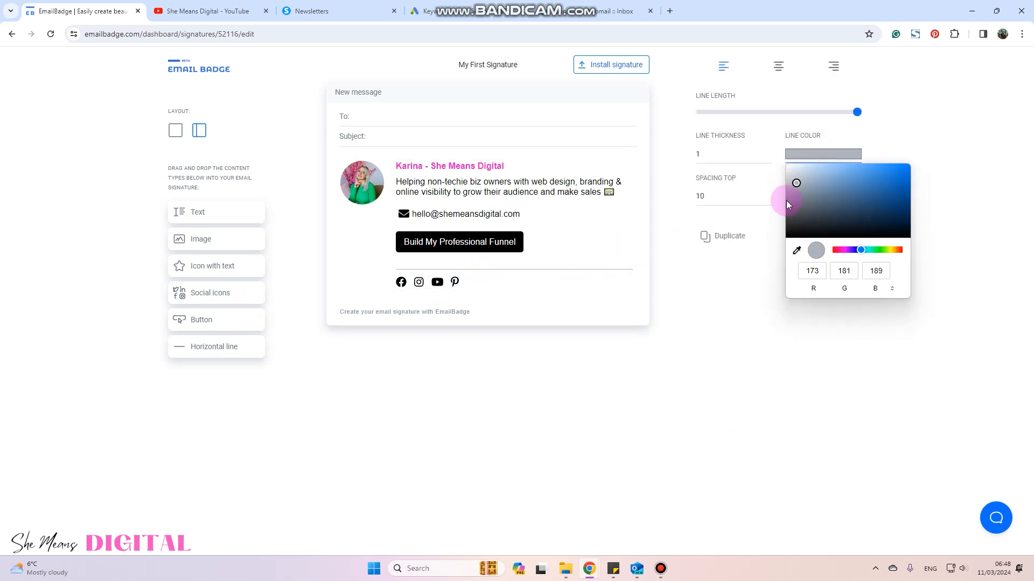
left_click(668, 308)
Try a thickness of 9 on the horizontal line, and set it back to 1.
left_click(736, 157)
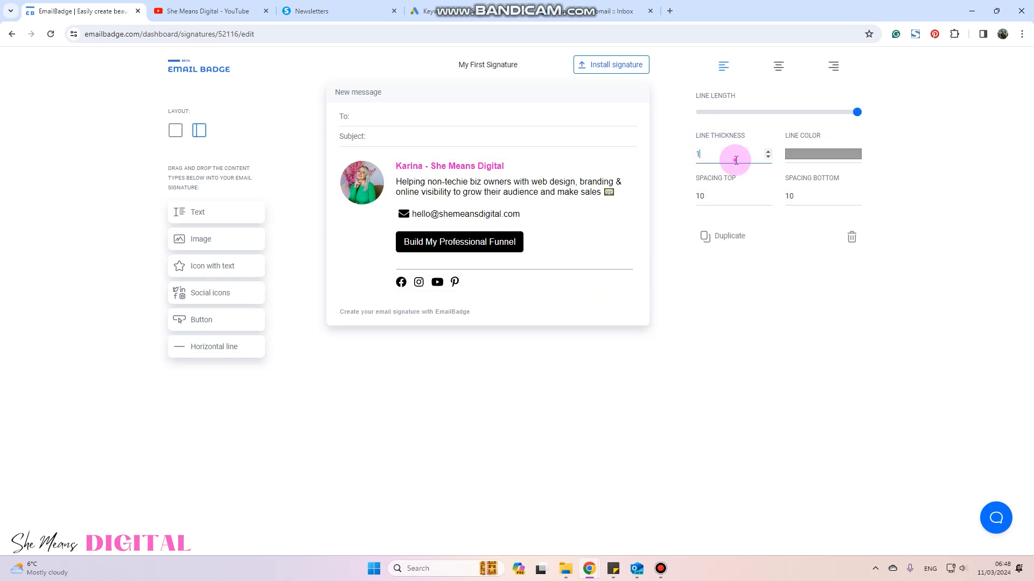
type("0")
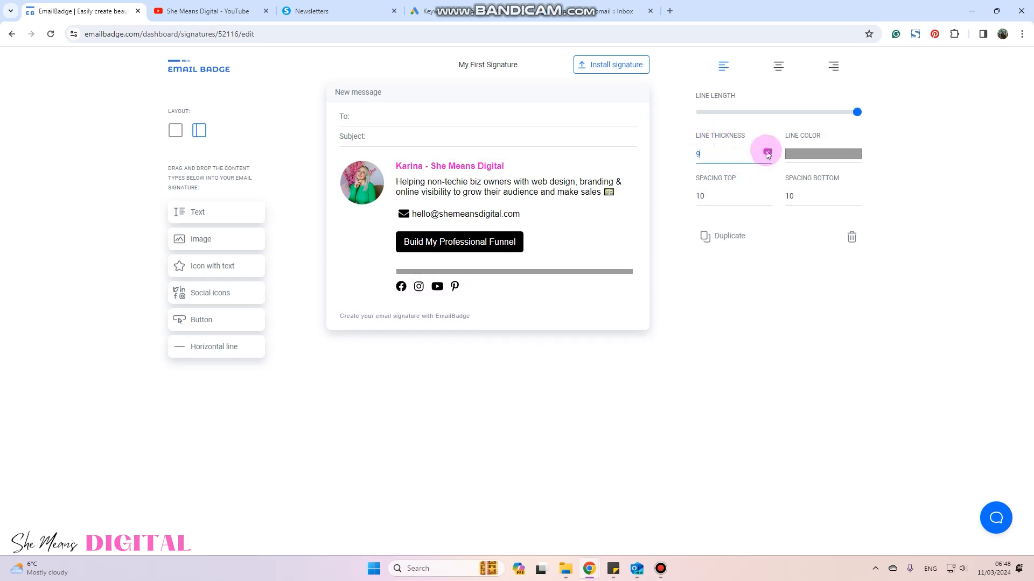
type("1")
left_click(696, 354)
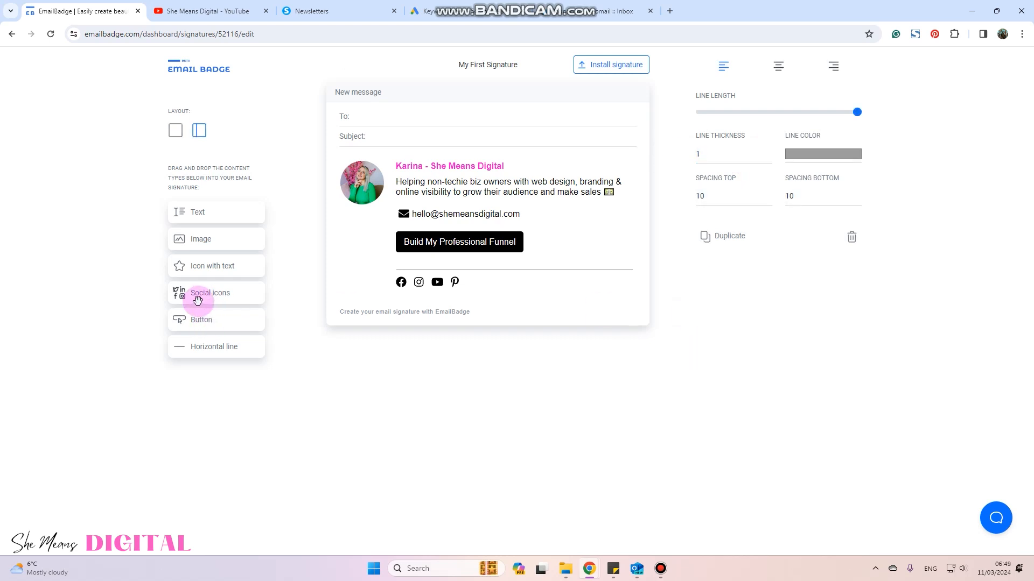
Add a trial social icons block below the horizontal line to browse the platform icons, and delete that block.
left_click_drag(192, 295, 433, 288)
left_click(437, 295)
left_click(487, 274)
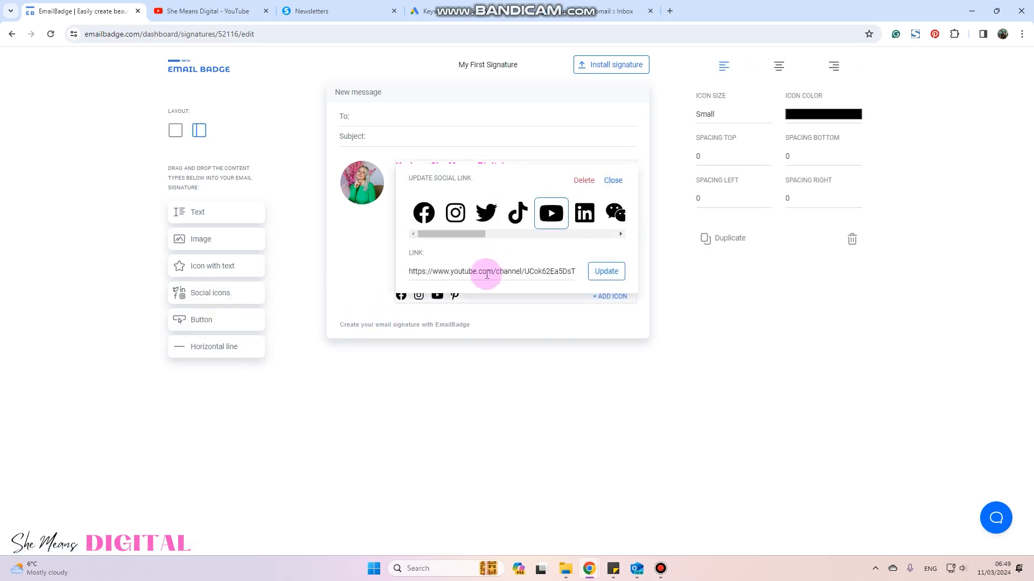
left_click_drag(483, 233, 619, 231)
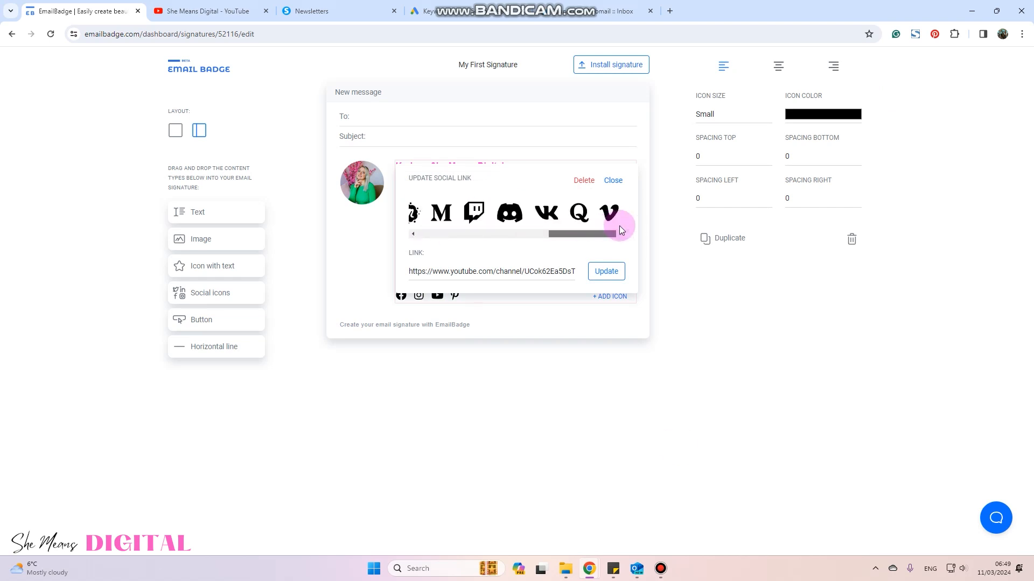
left_click_drag(551, 235, 413, 238)
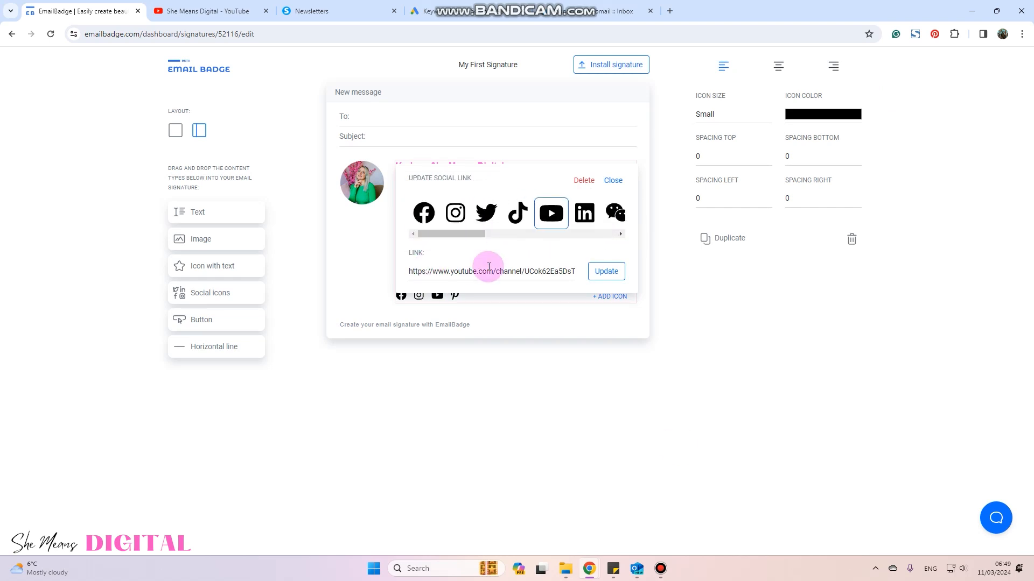
left_click_drag(477, 233, 605, 225)
left_click(613, 181)
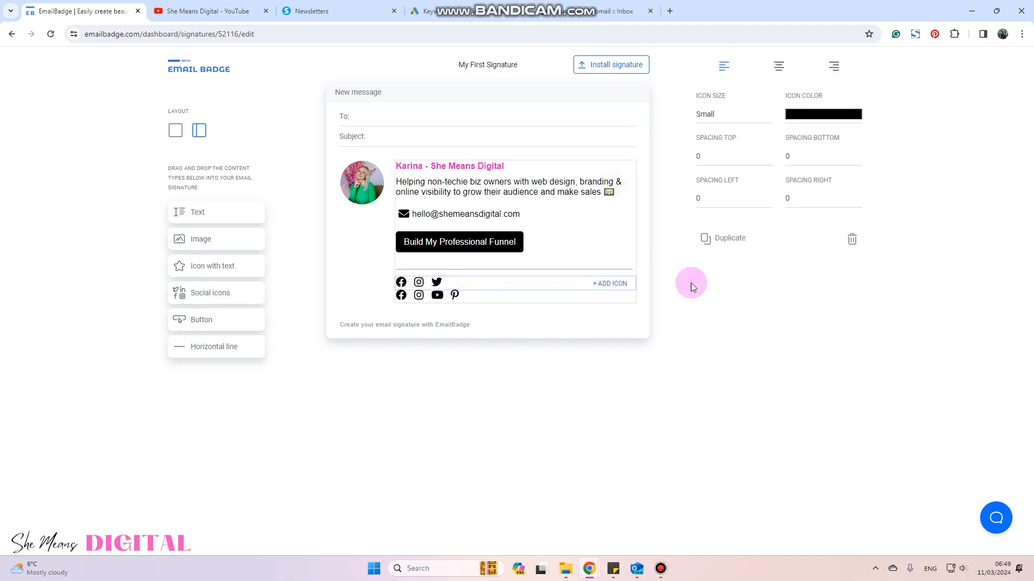
left_click(852, 238)
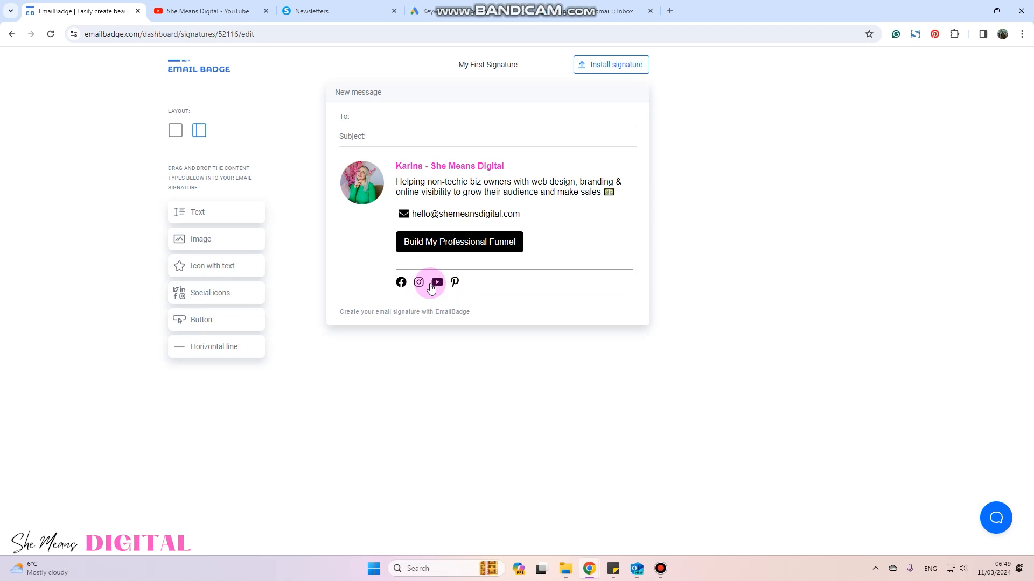
Enlarge the profile photo to about the middle of the image size range, with its corners fully rounded.
left_click(366, 185)
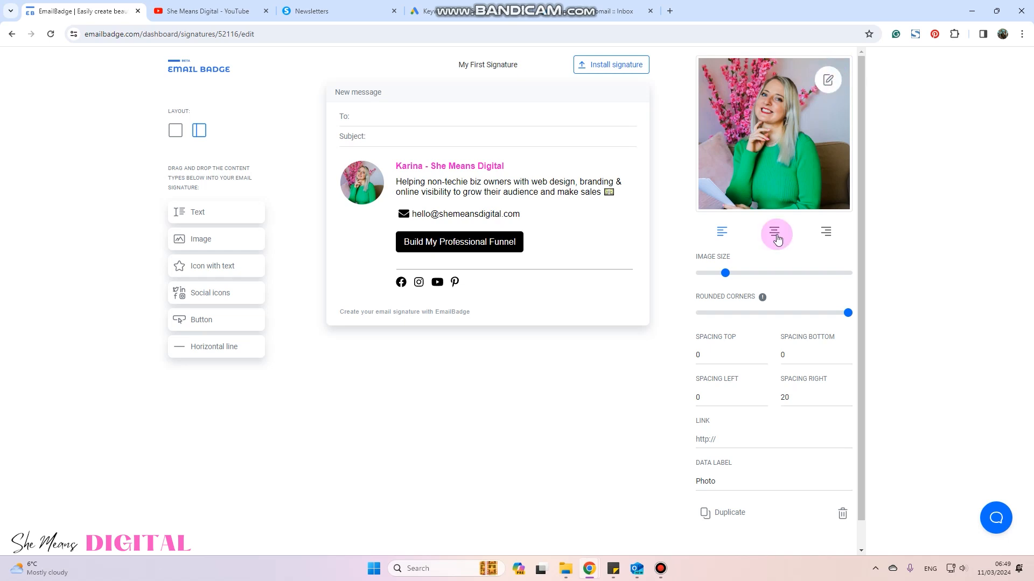
left_click_drag(725, 276, 778, 274)
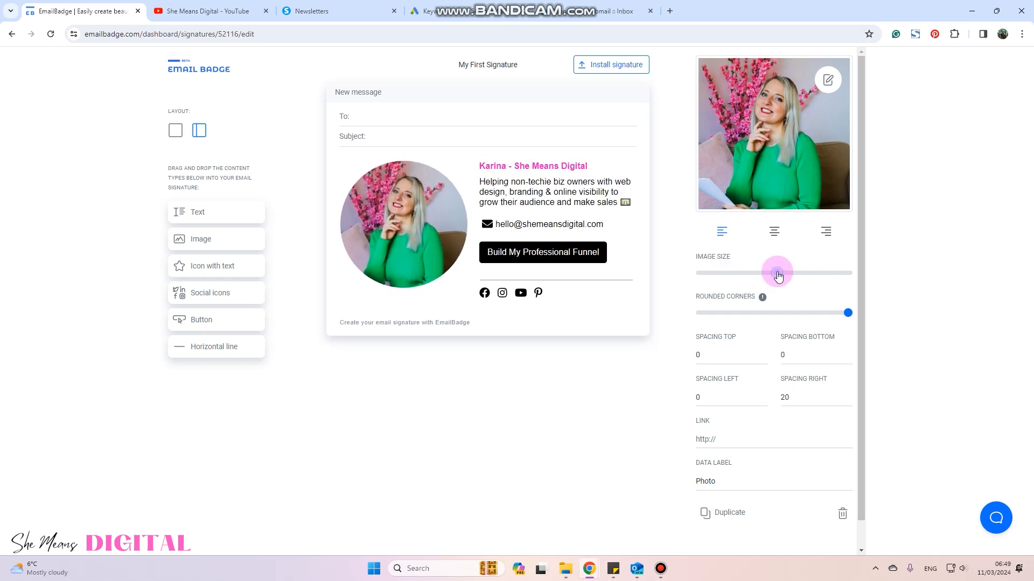
mouse_move(846, 313)
left_mouse_down()
mouse_move(693, 312)
mouse_move(911, 311)
mouse_move(680, 323)
mouse_move(883, 317)
left_mouse_up()
left_click_drag(776, 277, 779, 277)
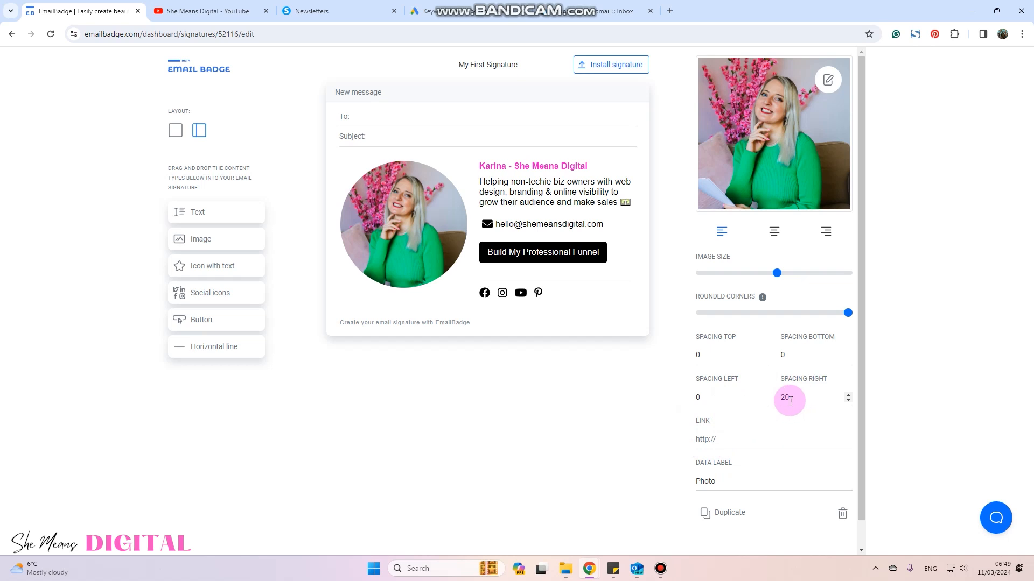
Try a right spacing of 0 on the profile photo, and set it back to 20.
left_click_drag(792, 401, 778, 402)
type("0")
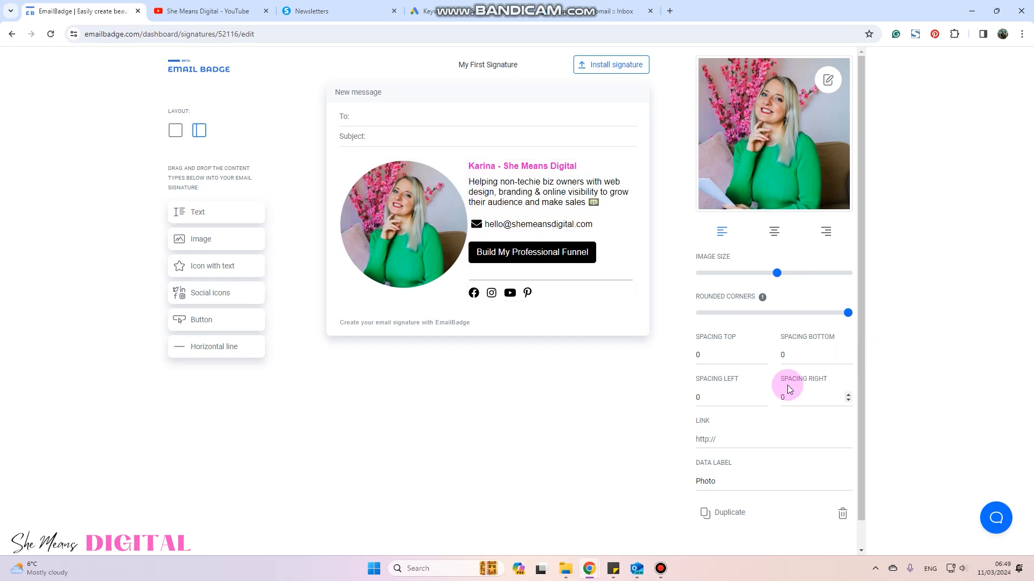
type("2")
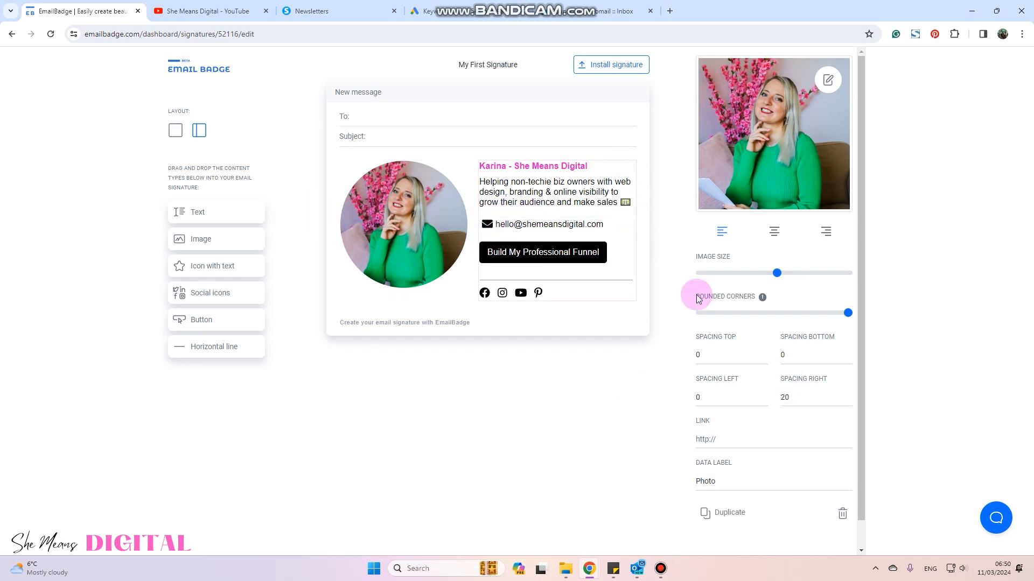
left_click(715, 487)
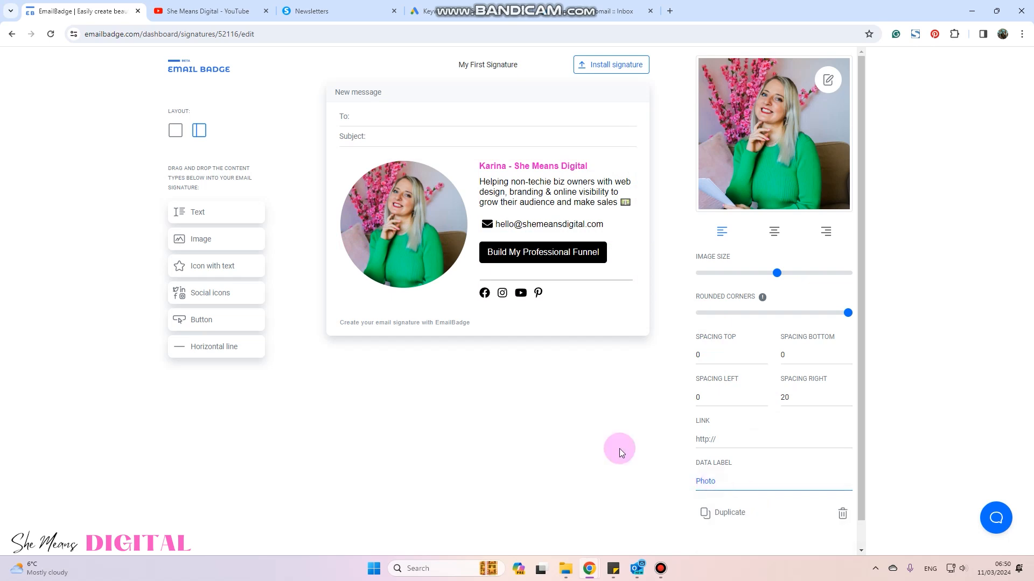
left_click(567, 386)
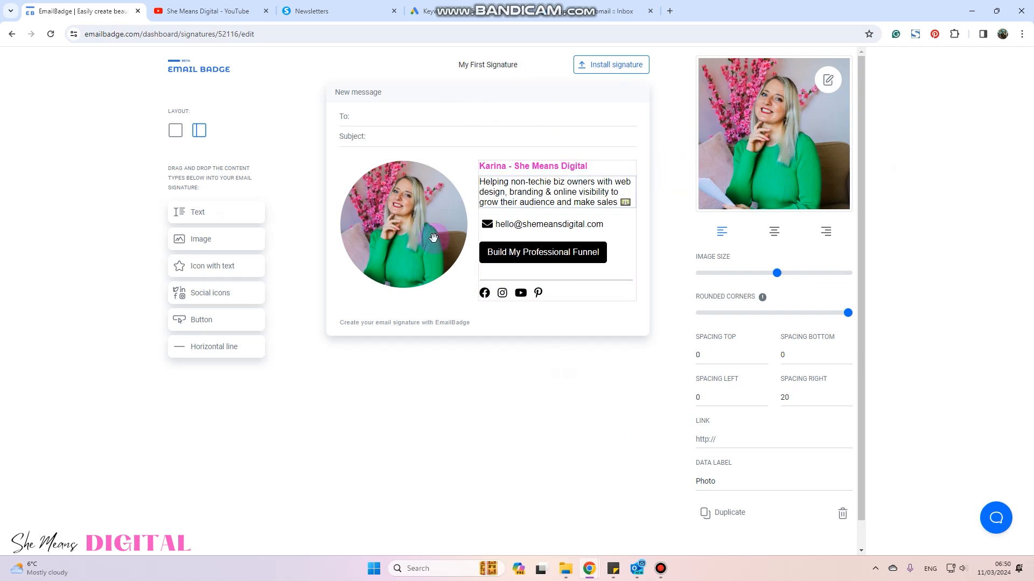
Open the options for installing the signature in an email client.
left_click(533, 192)
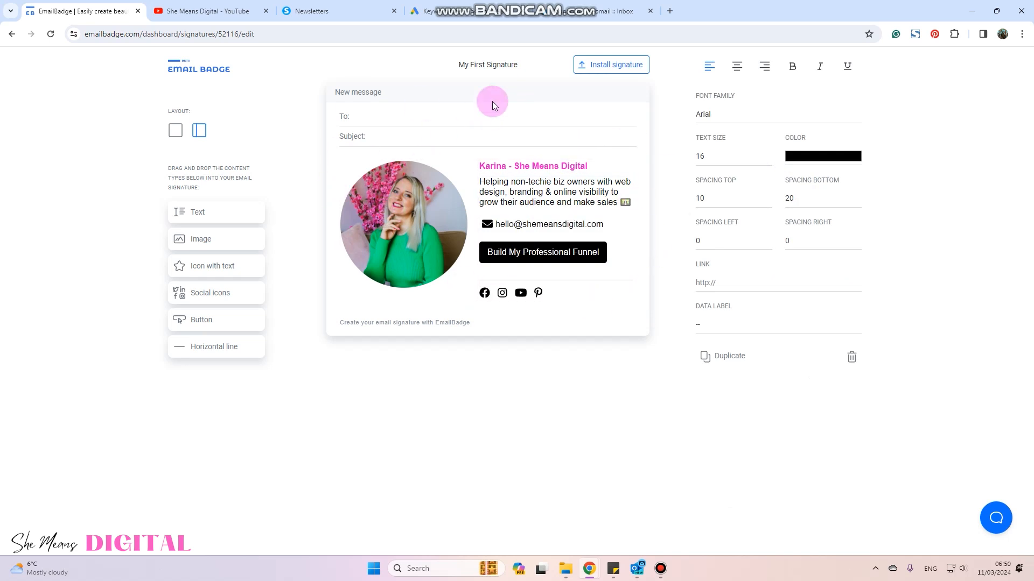
left_click(608, 68)
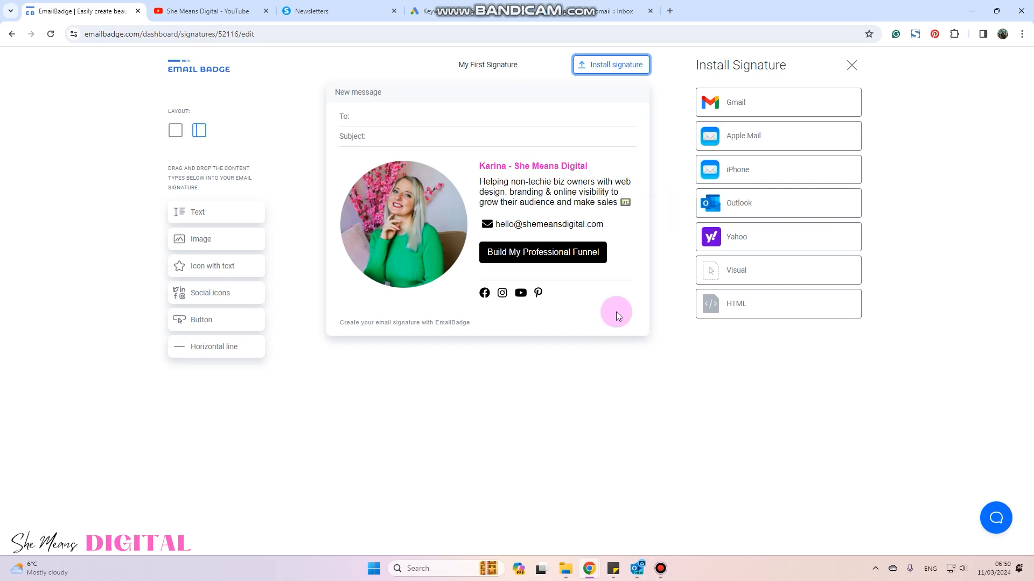
Choose the HTML installation for the signature and copy its full HTML code.
left_click(767, 311)
left_click_drag(858, 211, 840, 281)
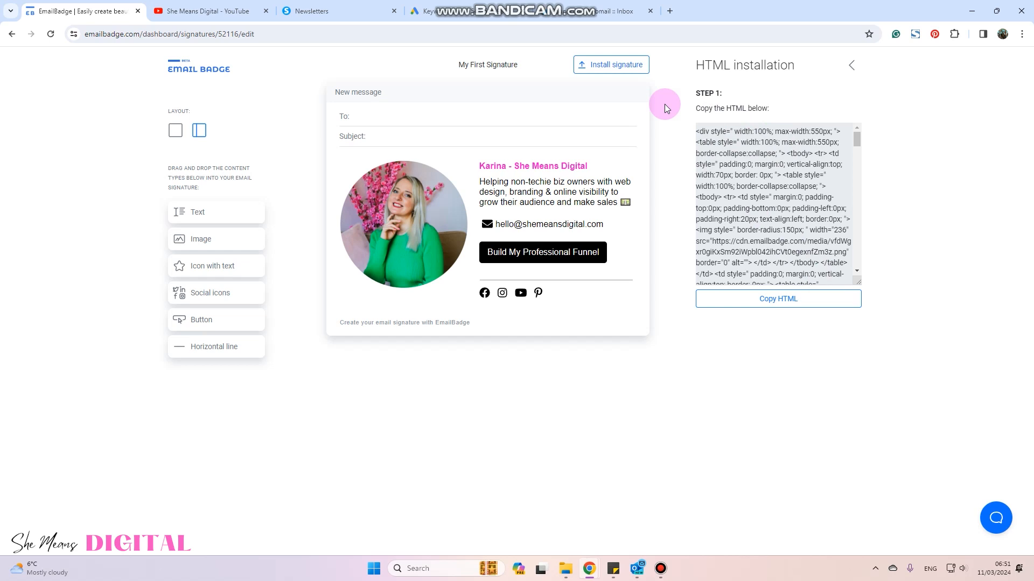
left_click(773, 305)
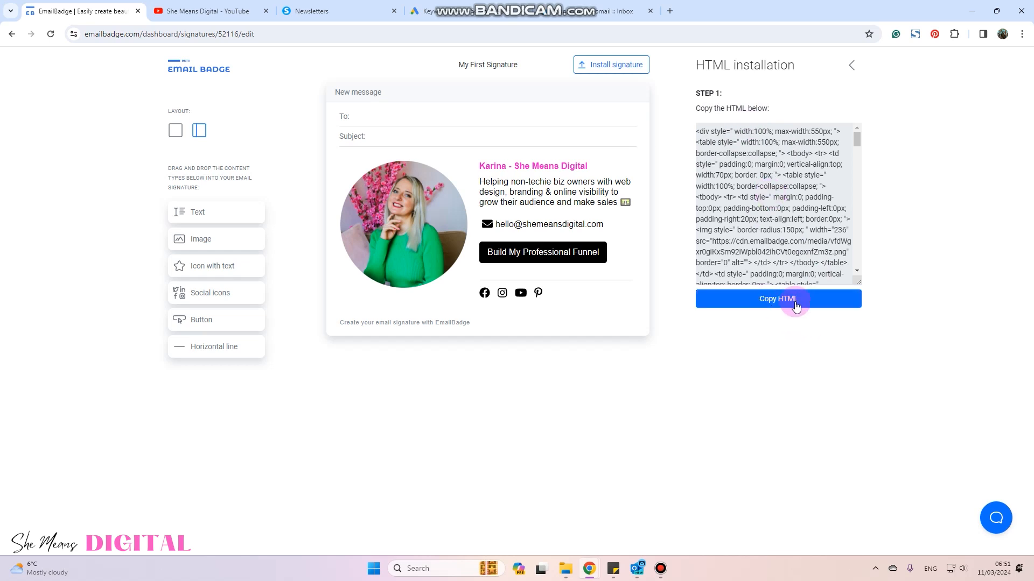
left_click(791, 303)
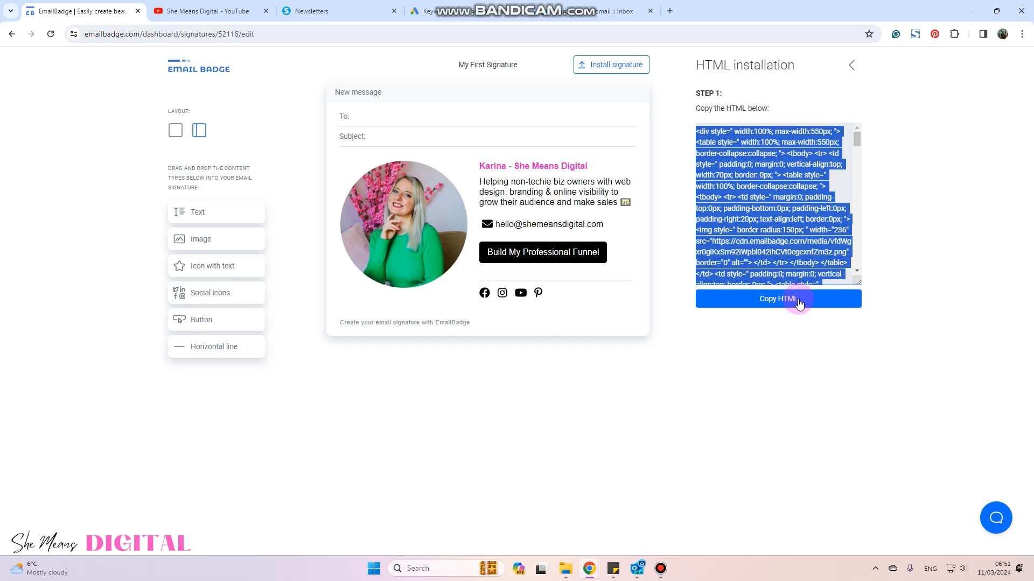
Switch to systeme.io and open the email settings at the static footer for marketing emails.
mouse_move(595, 574)
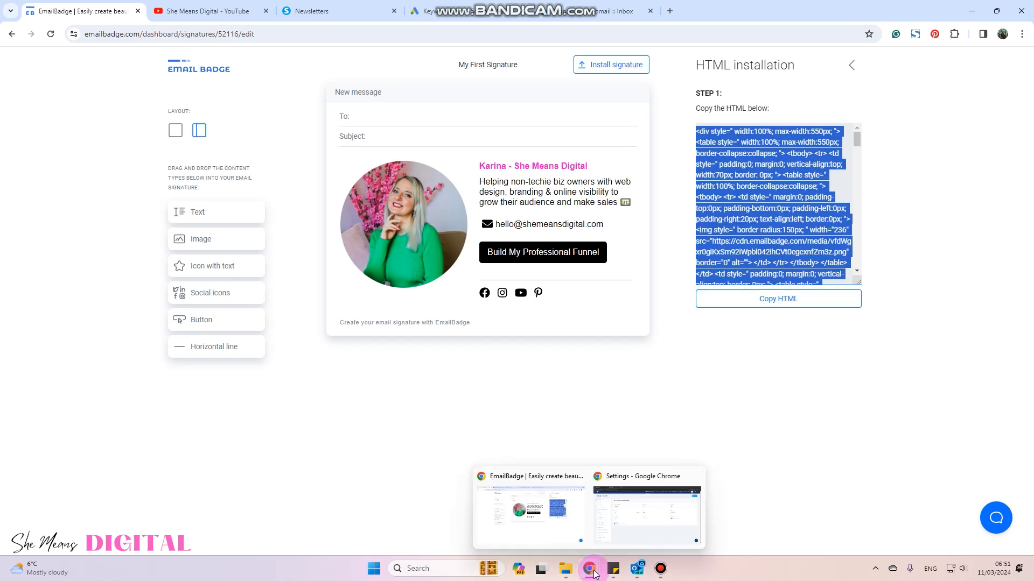
left_click(616, 525)
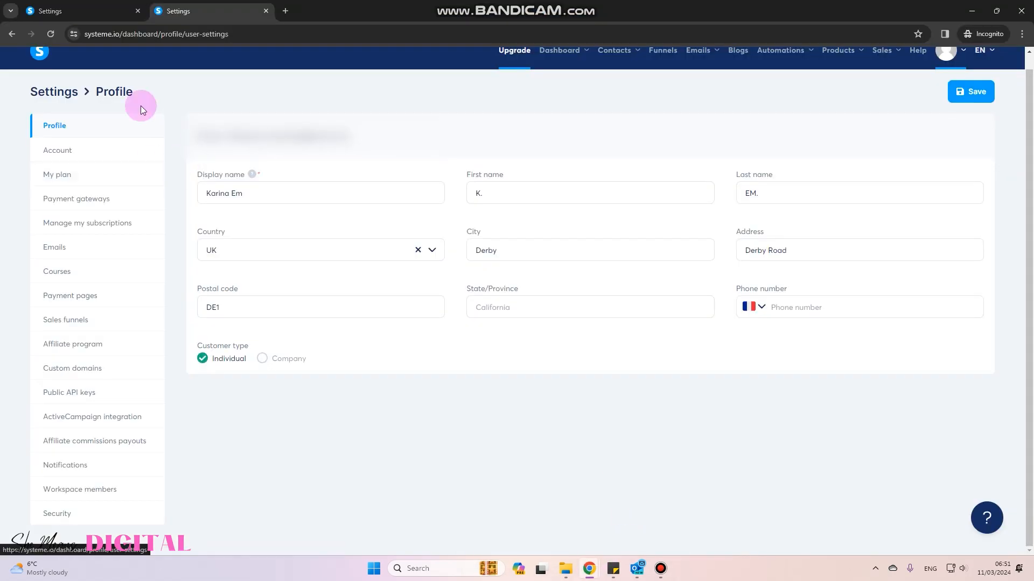
mouse_move(946, 64)
left_click(952, 100)
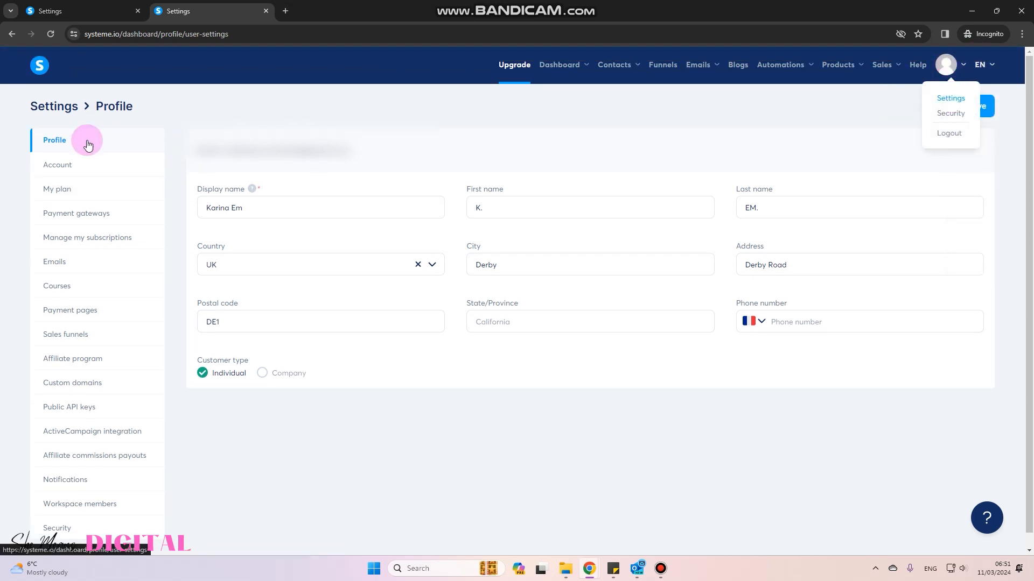
left_click(58, 269)
scroll(441, 183, "down", 3)
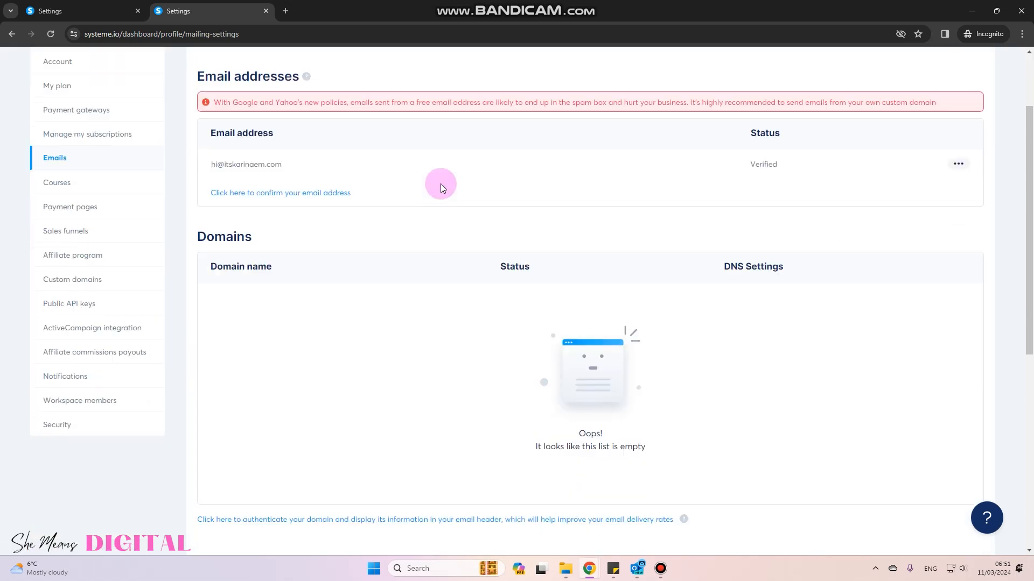
scroll(437, 185, "down", 5)
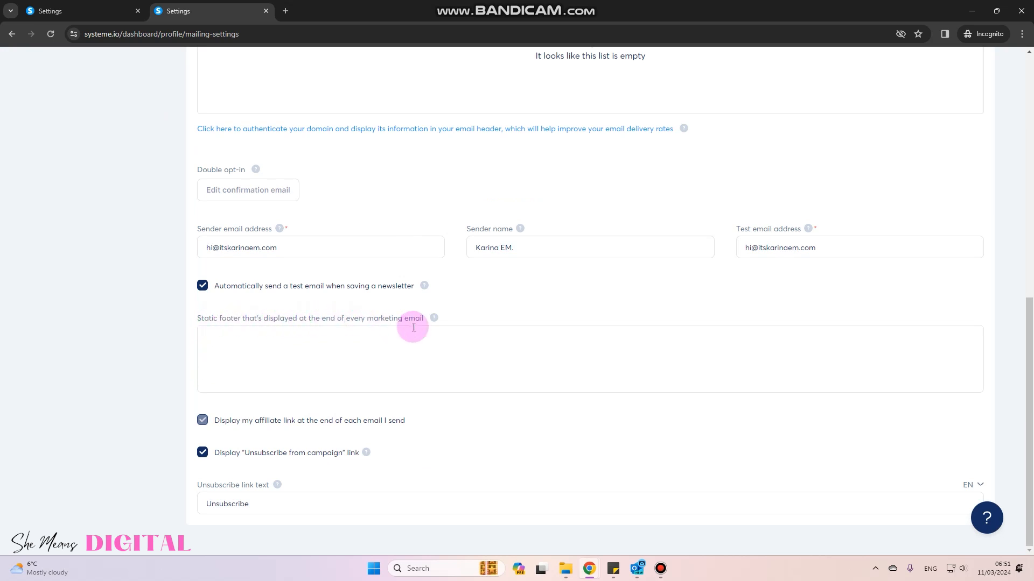
Paste the copied signature HTML into the static footer of every marketing email and save the settings.
left_click(367, 343)
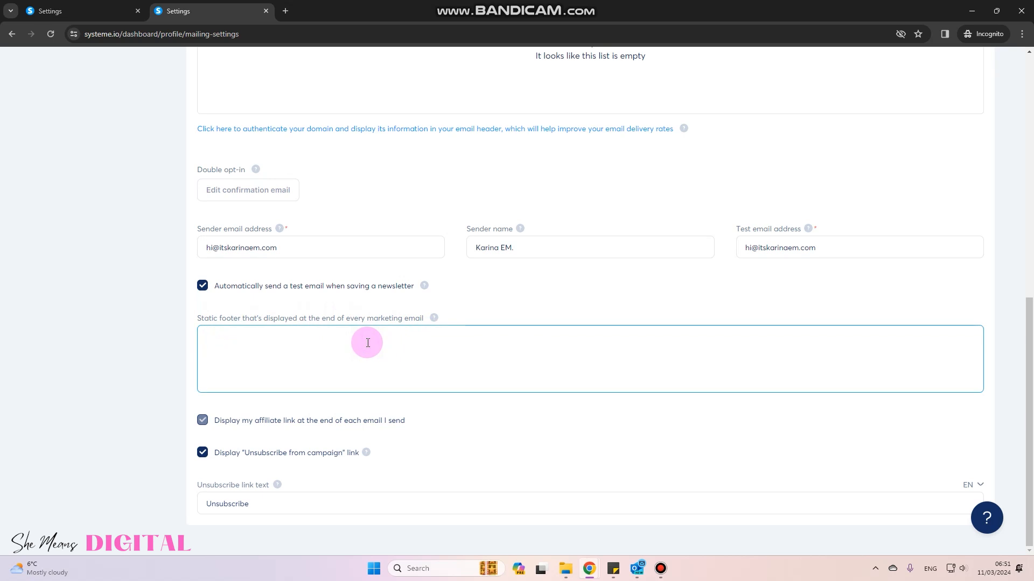
key("ctrl+v")
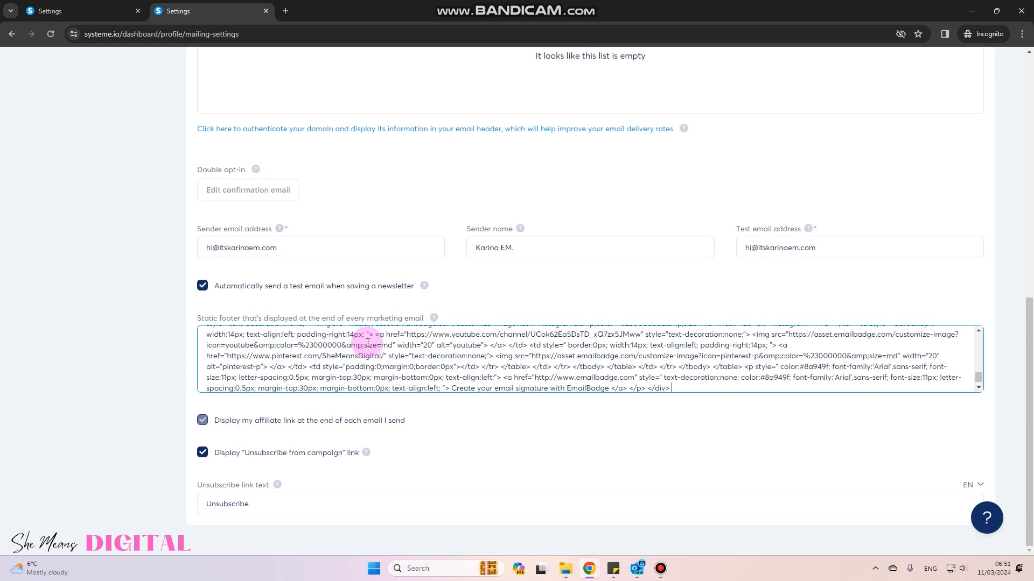
right_click(459, 369)
left_click(406, 356)
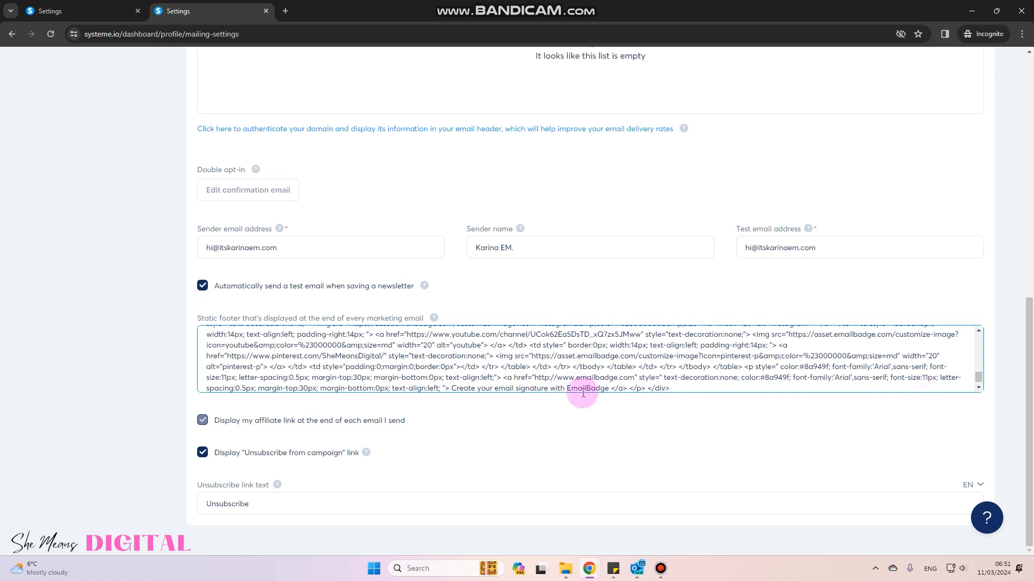
scroll(409, 366, "up", 5)
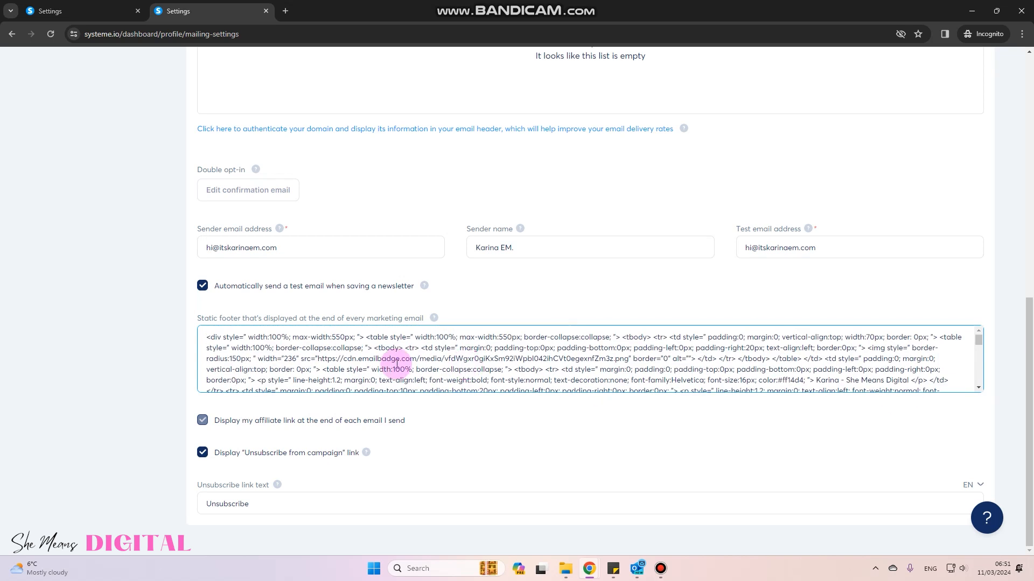
scroll(457, 366, "up", 1)
scroll(460, 398, "down", 4)
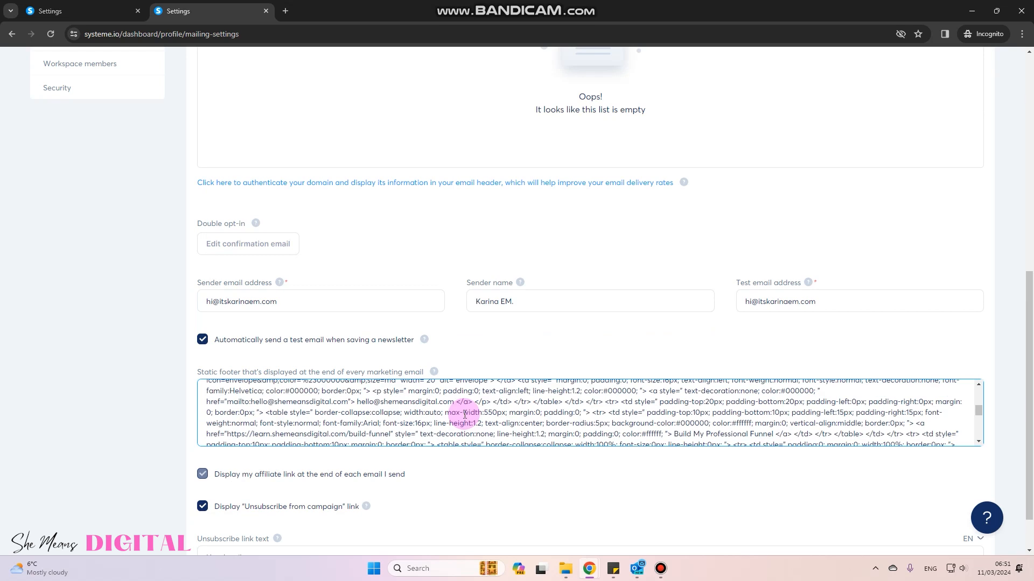
scroll(463, 409, "down", 1)
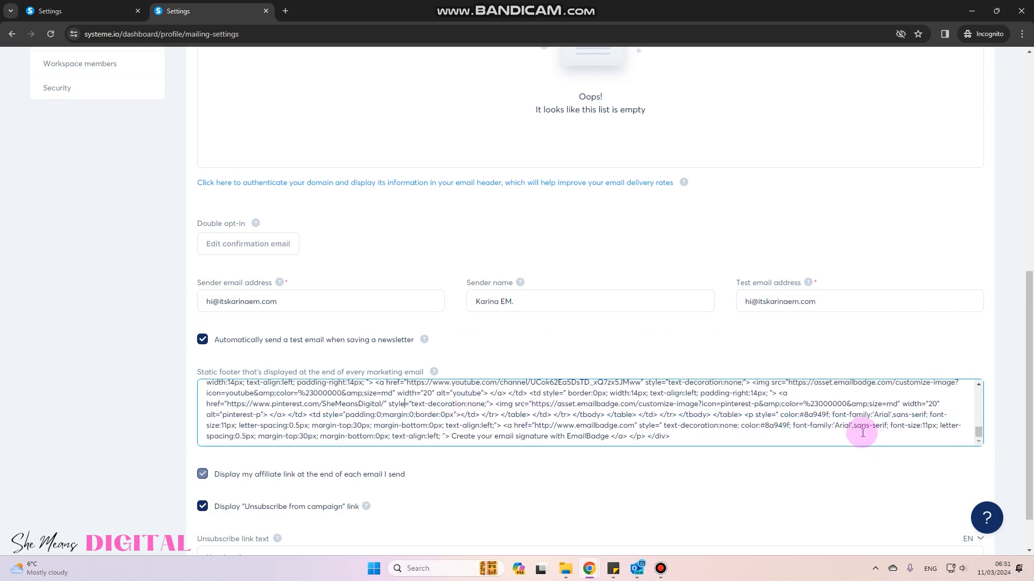
scroll(710, 281, "up", 8)
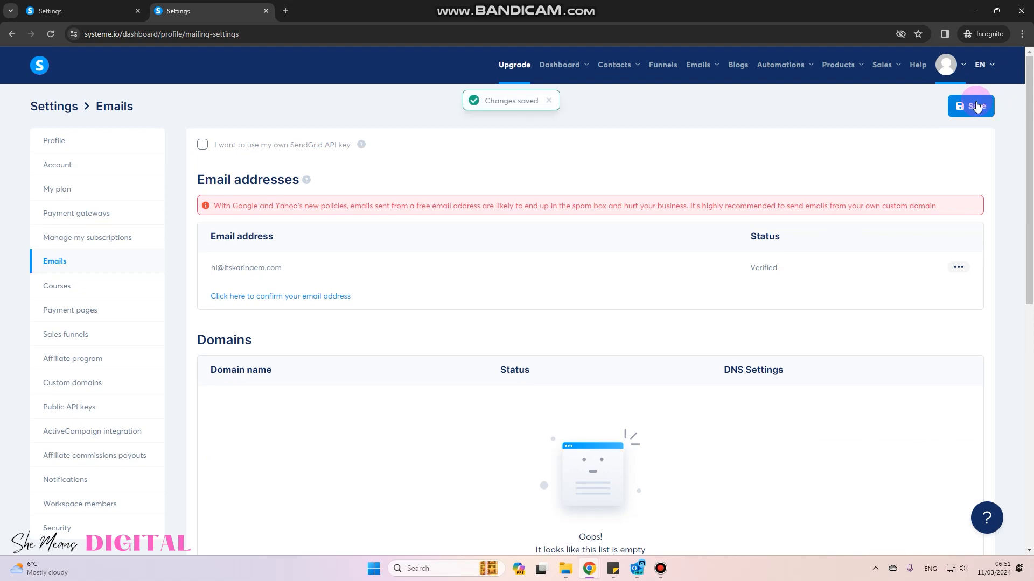
Create a newsletter with the subject "terte" using the Classic editor.
mouse_move(696, 67)
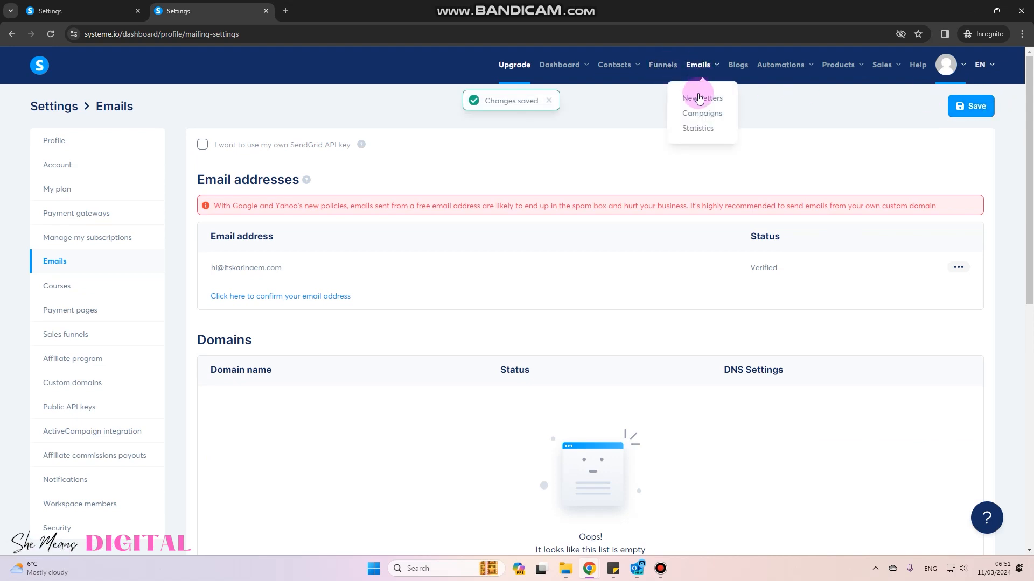
left_click(699, 102)
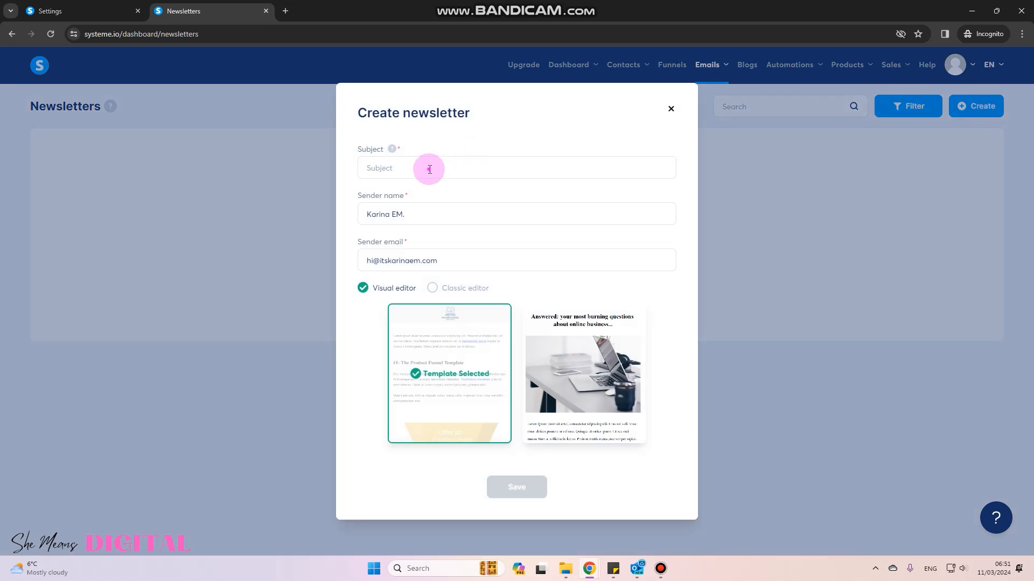
left_click(441, 170)
type("terte")
left_click(450, 288)
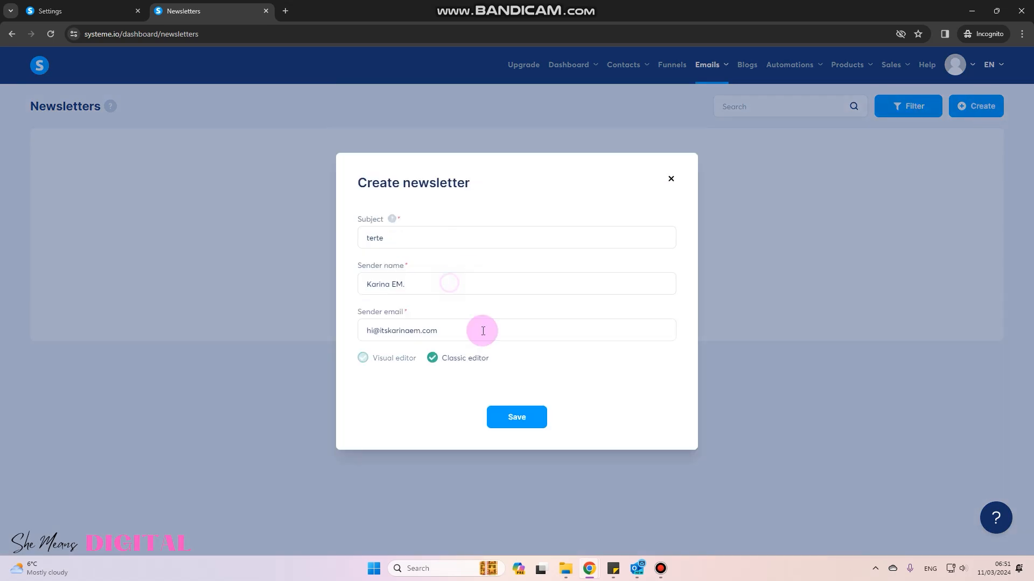
left_click(514, 418)
left_click(51, 175)
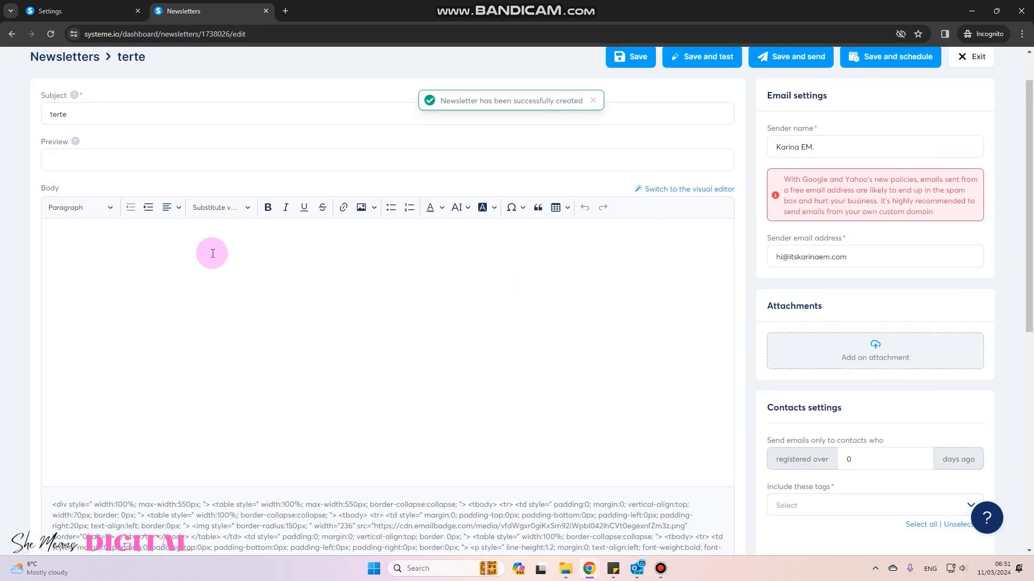
Examine the signature footer code below the newsletter body.
scroll(127, 249, "down", 7)
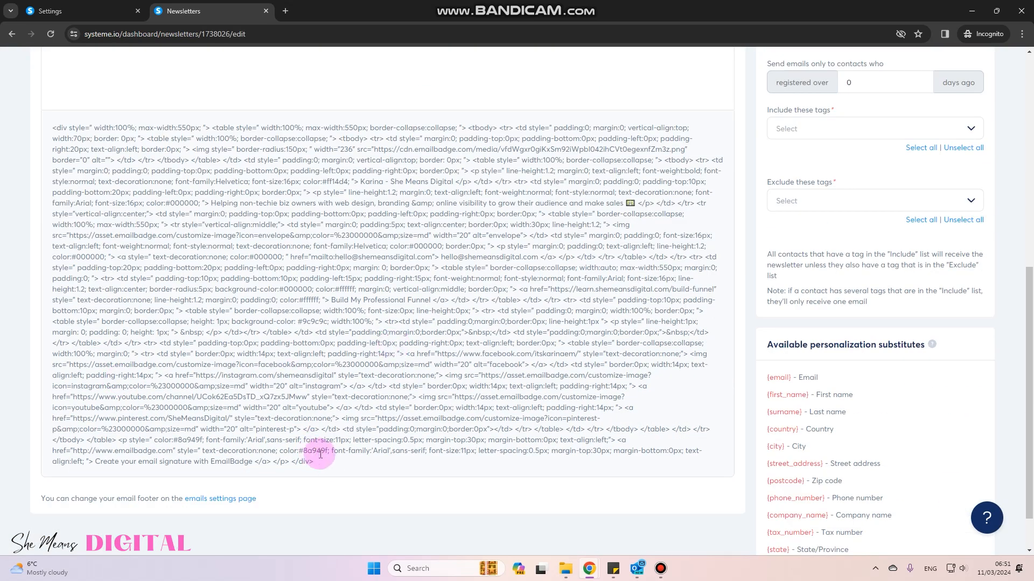
left_click_drag(321, 466, 23, 127)
left_click(117, 129)
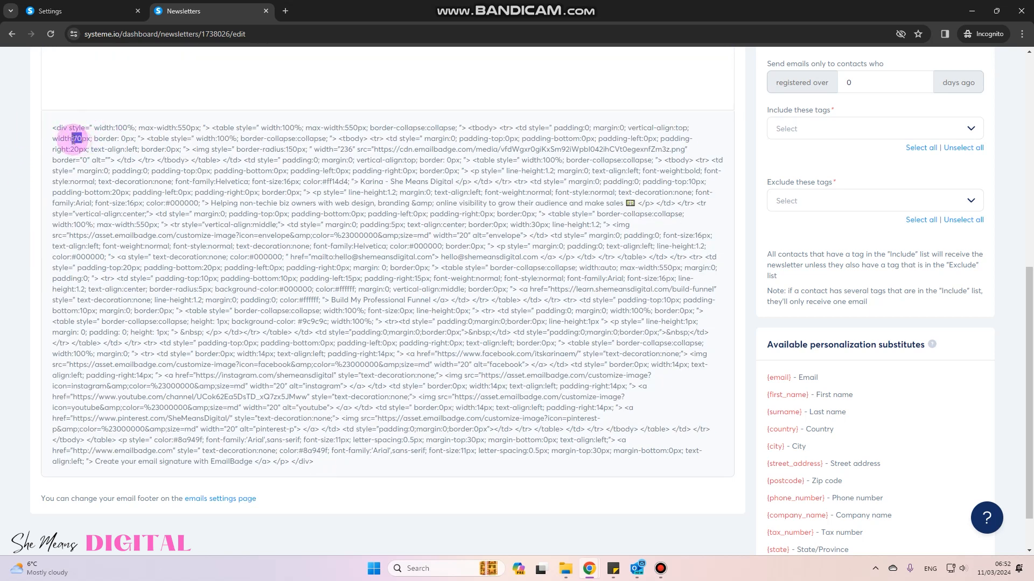
scroll(431, 339, "up", 3)
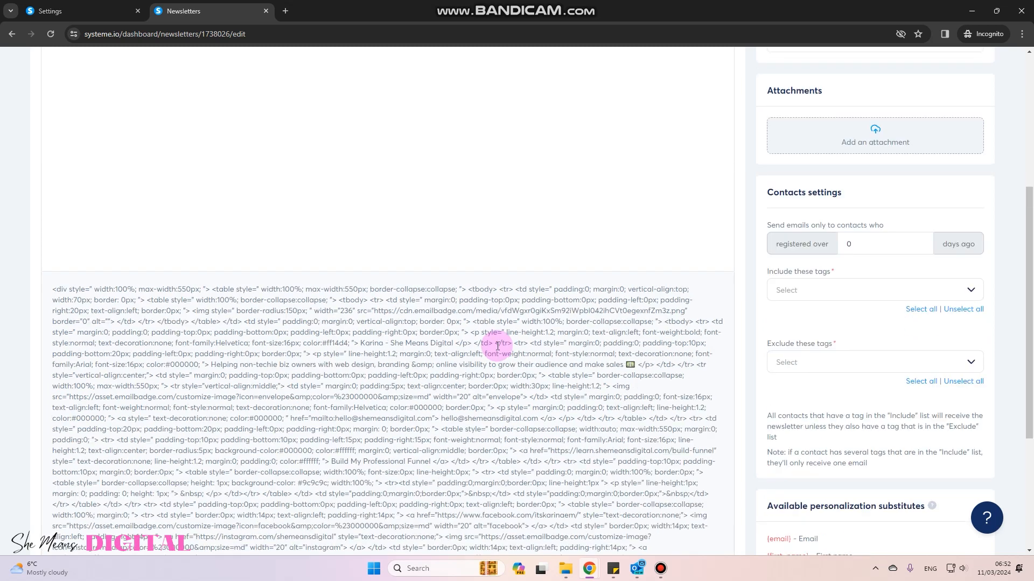
scroll(409, 333, "up", 5)
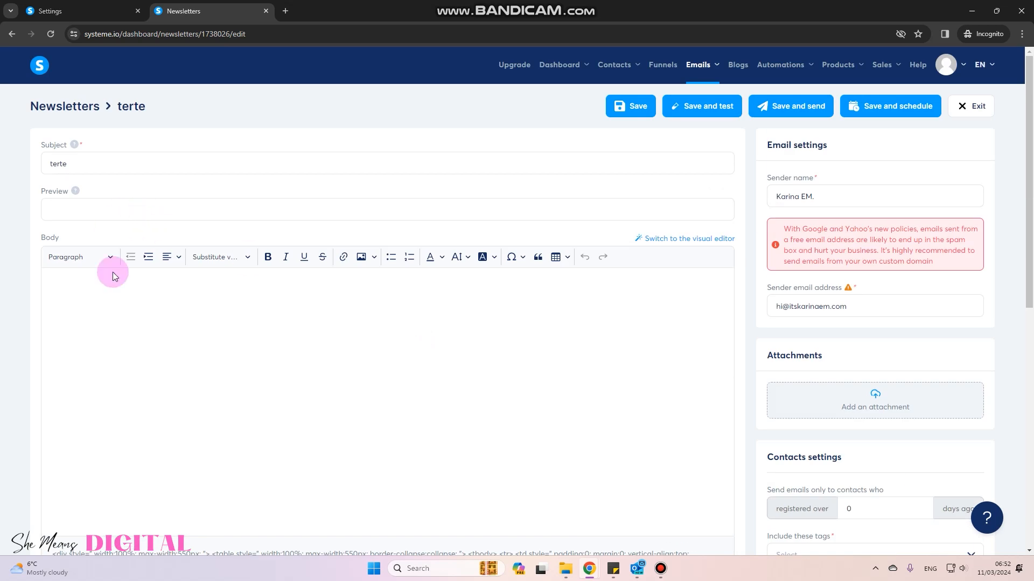
Fill in the newsletter with subject "Test", preview "hi" and body "hi test", and send a test email to the preset address.
left_click(113, 166)
key("ctrl+a")
type("Test")
left_click(85, 217)
type("hi")
left_click(161, 363)
type("hi test")
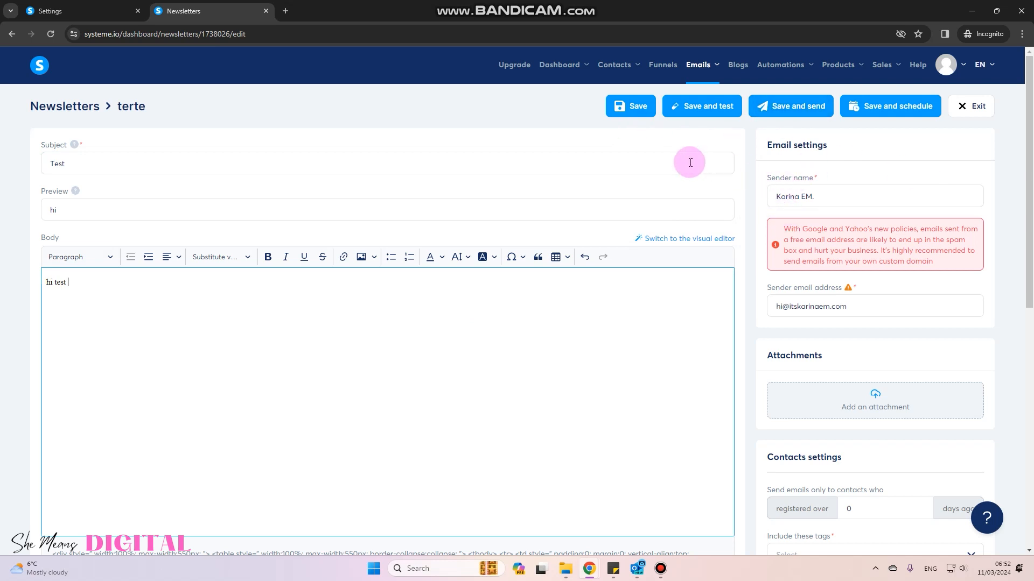
left_click(698, 110)
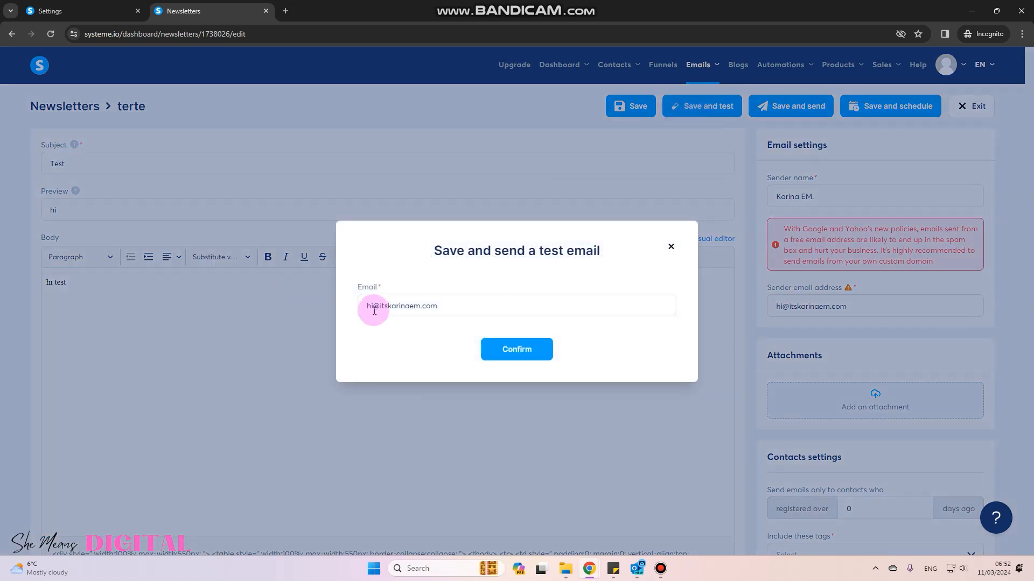
left_click(518, 345)
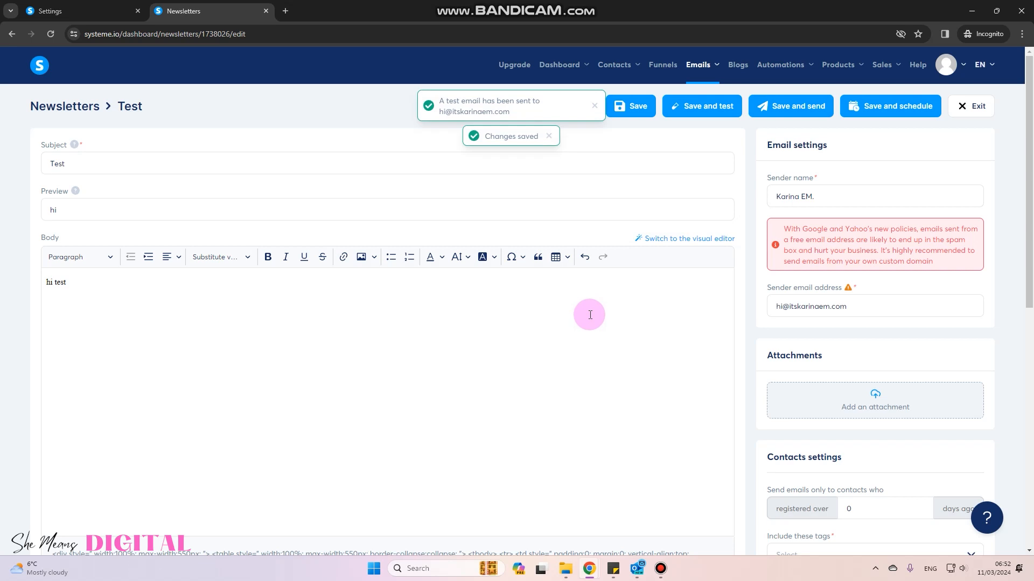
Switch to the webmail in the other browser window and show the Inbox messages.
mouse_move(591, 565)
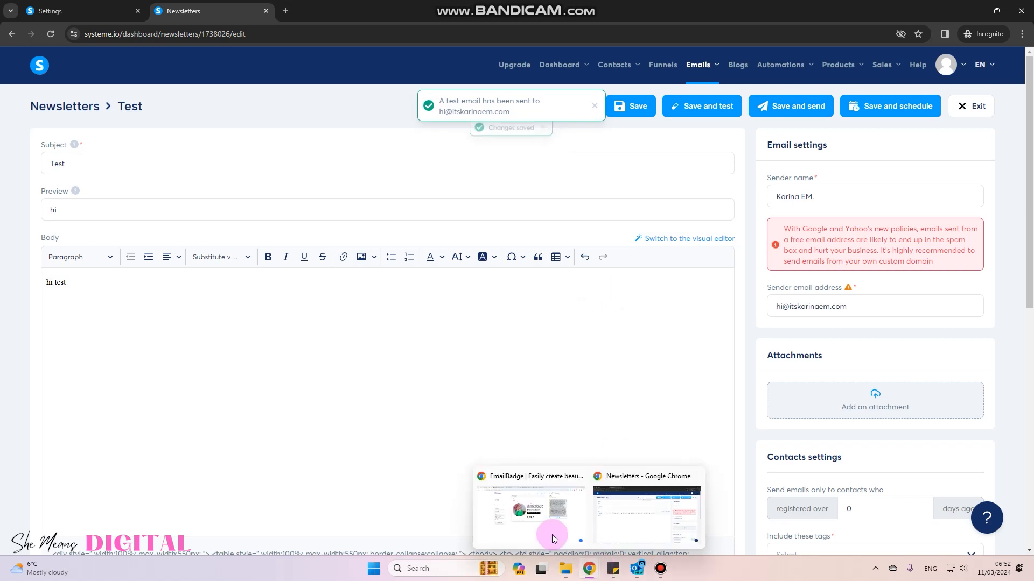
left_click(551, 534)
mouse_move(576, 4)
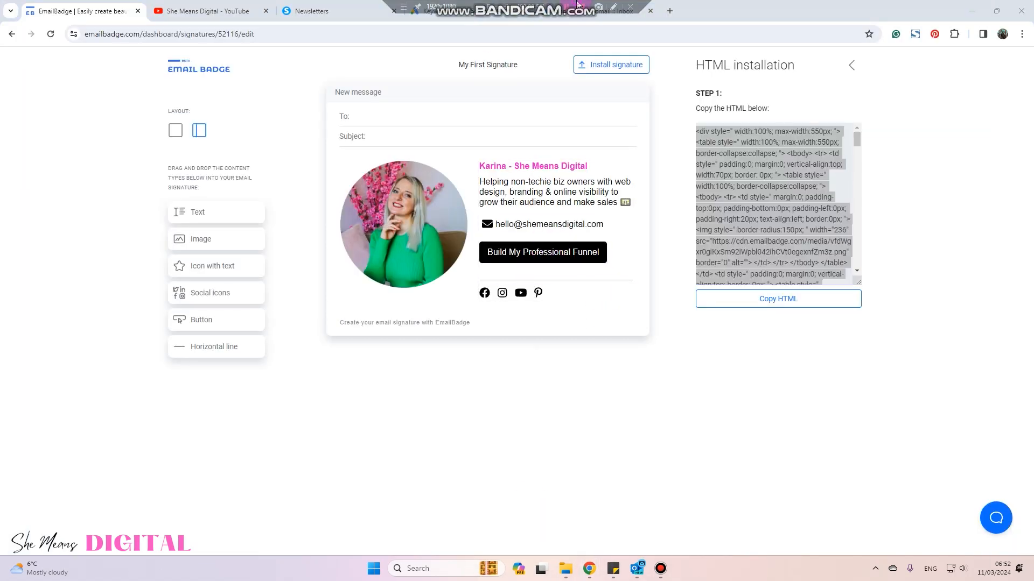
left_click(650, 40)
left_click(607, 16)
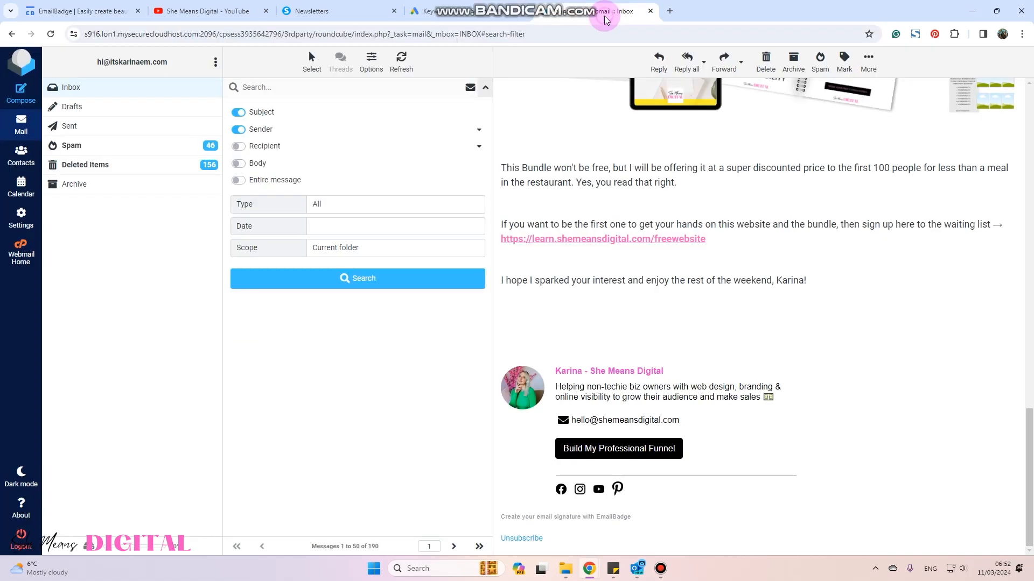
left_click(81, 88)
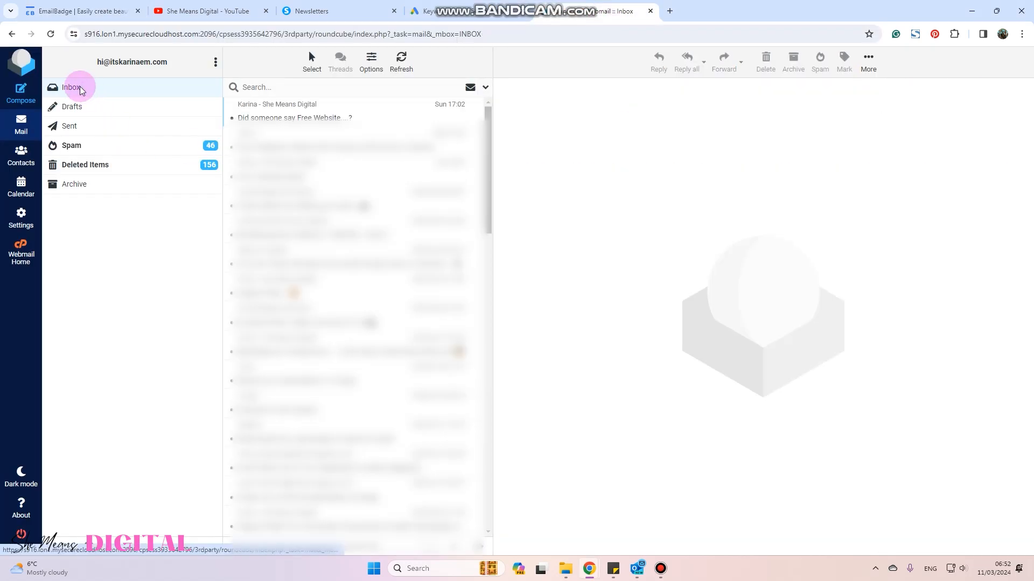
Open the received "Test" email and allow its blocked remote resources to check the signature.
left_click(250, 116)
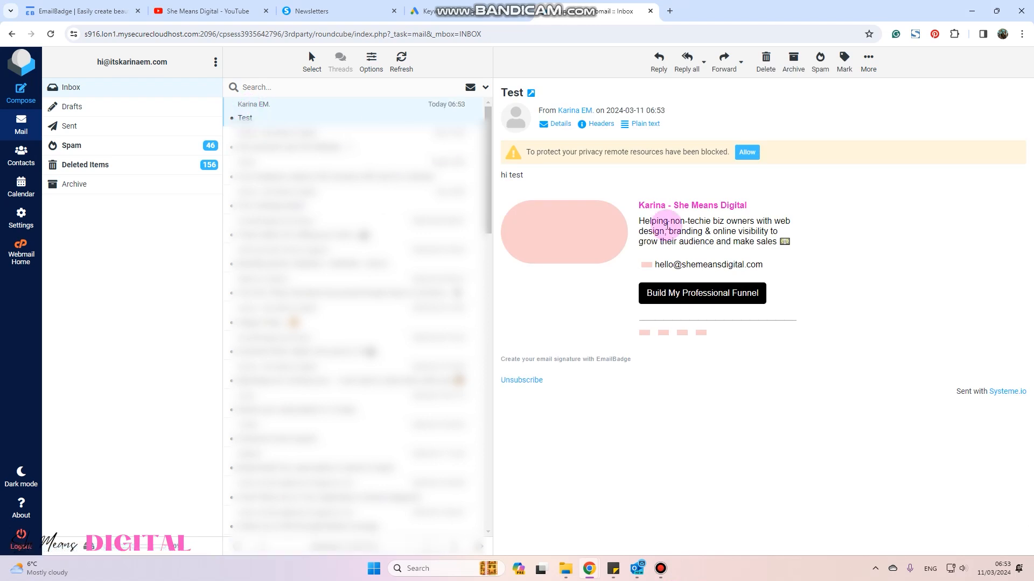
left_click(747, 152)
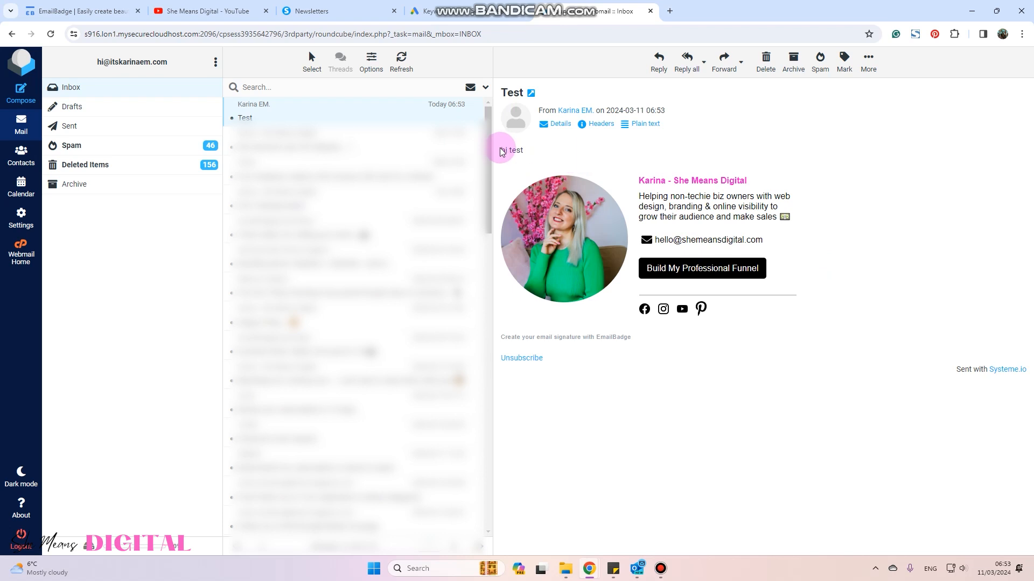
left_click_drag(501, 151, 546, 155)
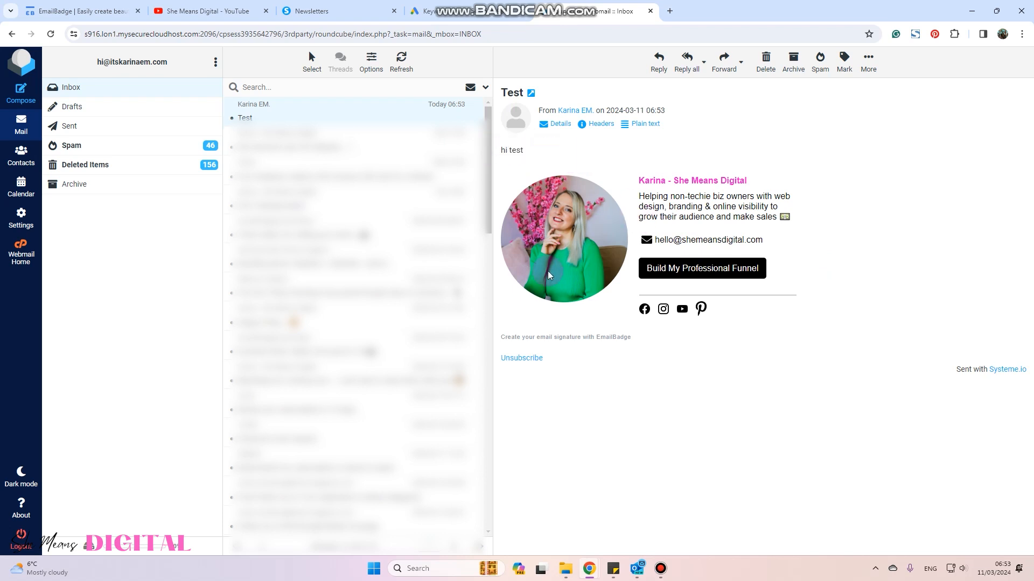